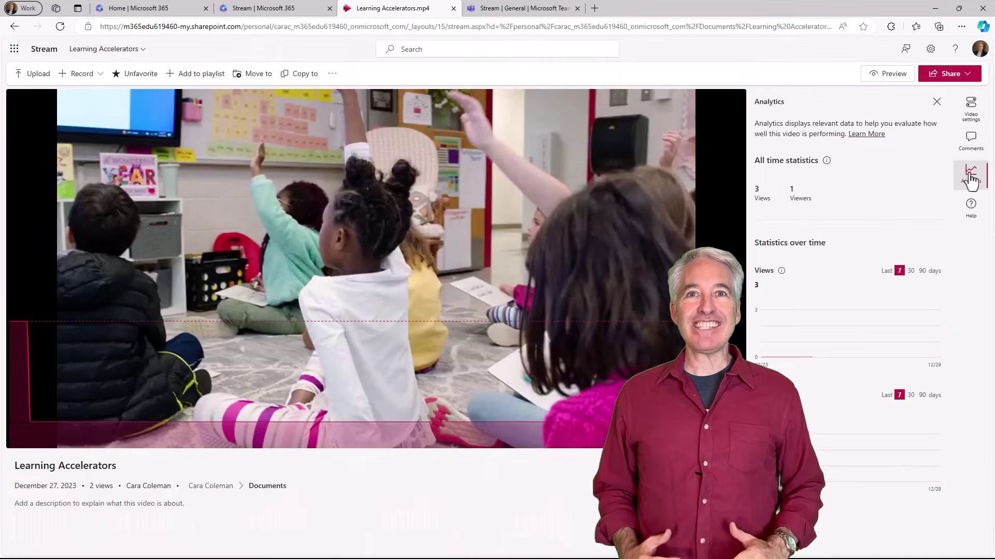
Show the Learning Accelerators video's Views analytics for the last 7 days
left_click(900, 271)
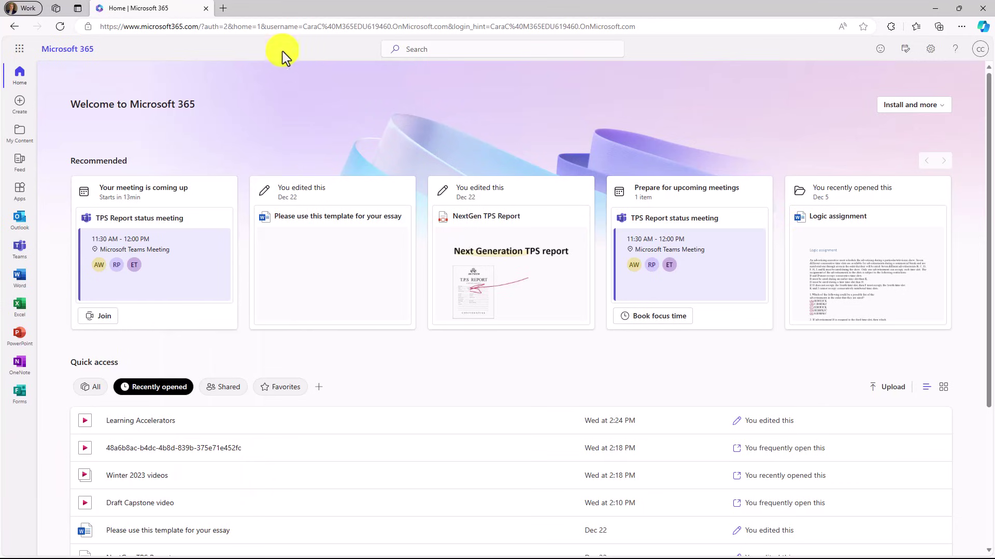
Visit the Stream product website in a new browser tab
left_click(223, 10)
type("stream")
key("Return")
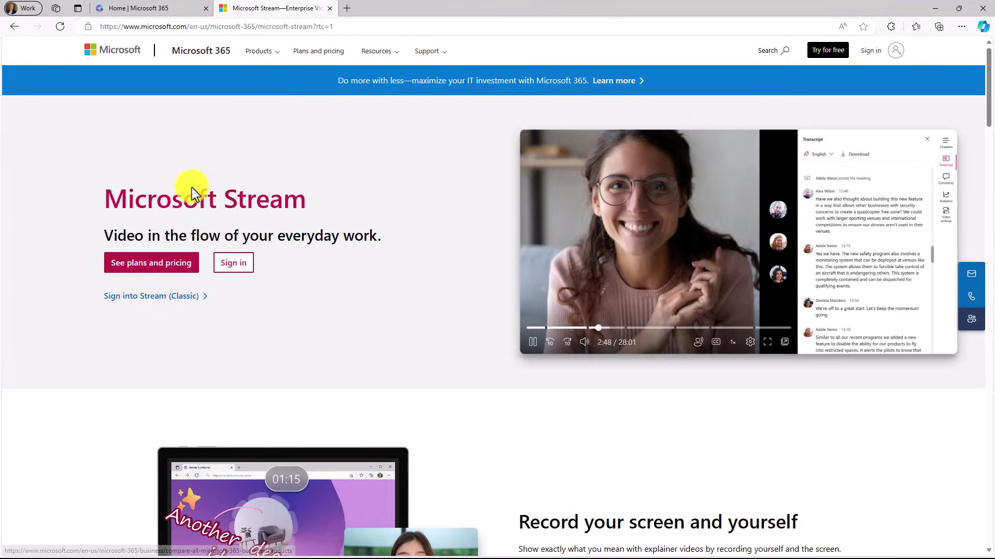
Launch Stream from the Microsoft 365 app launcher's full apps list
left_click(182, 12)
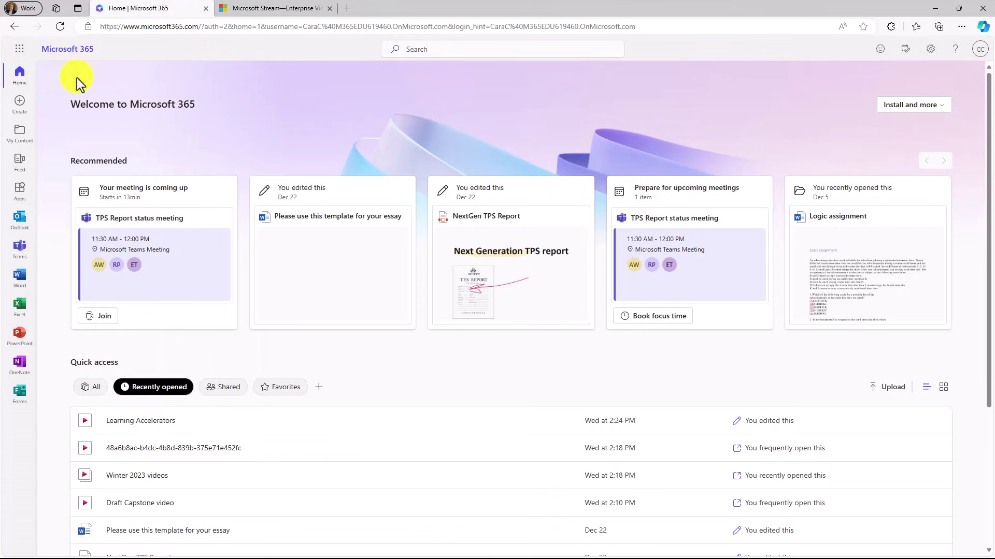
left_click(20, 52)
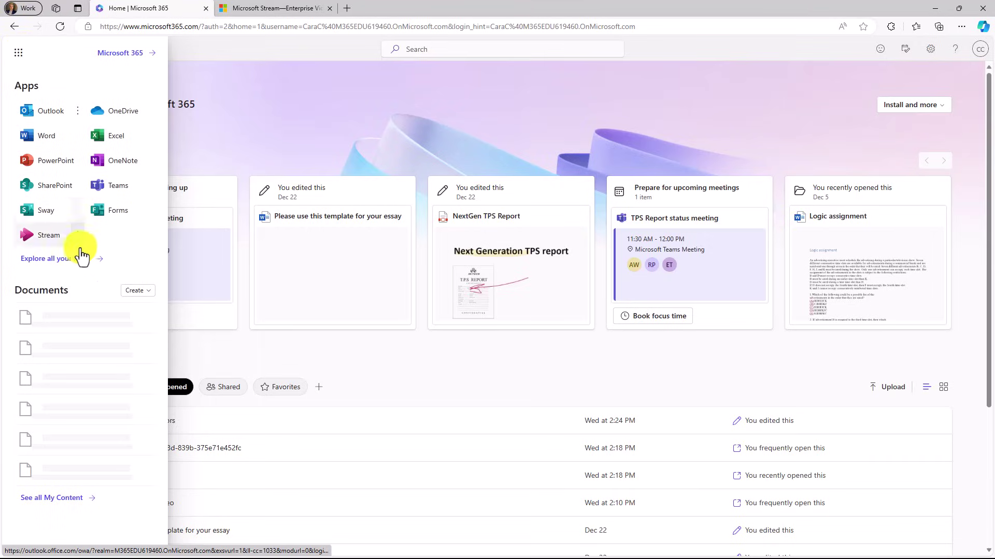
left_click(58, 259)
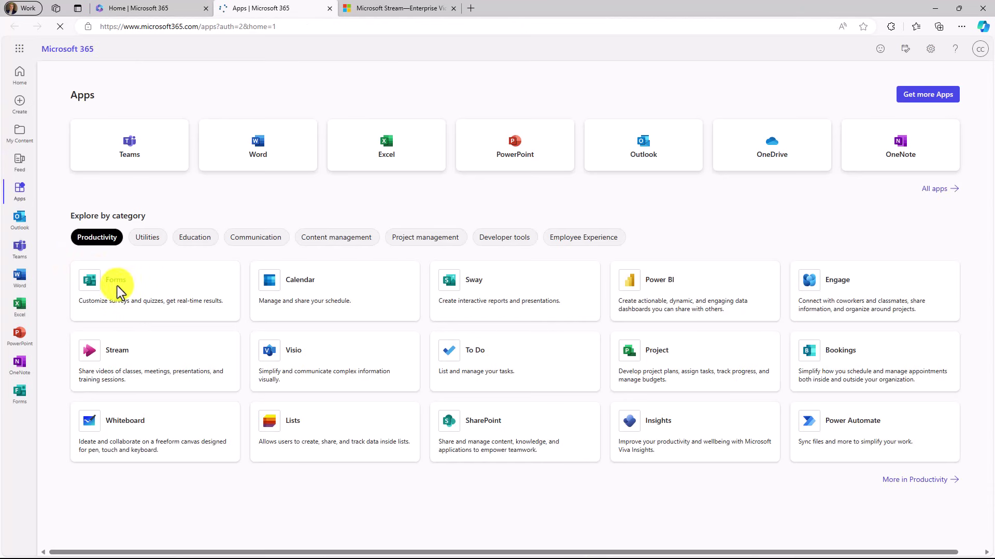
left_click(163, 357)
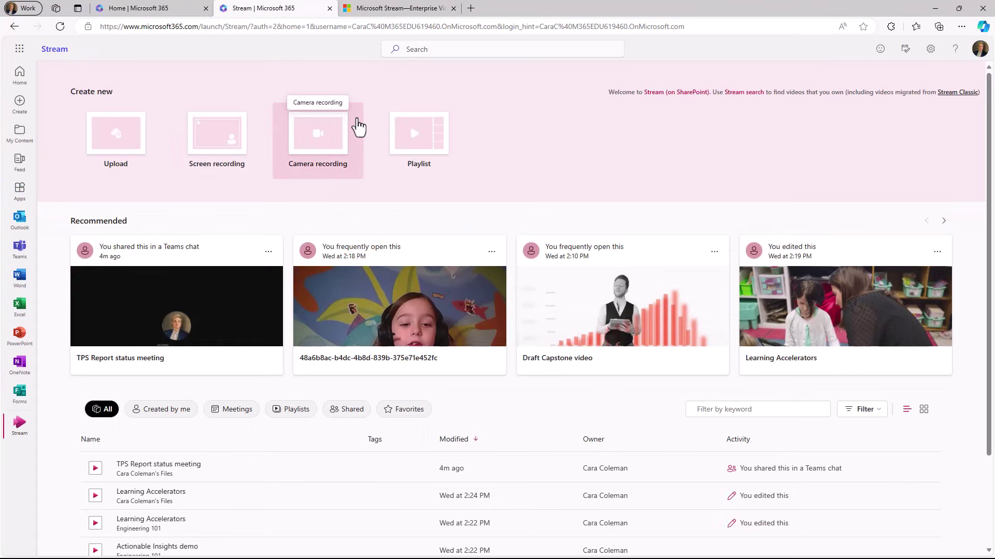
left_click(19, 50)
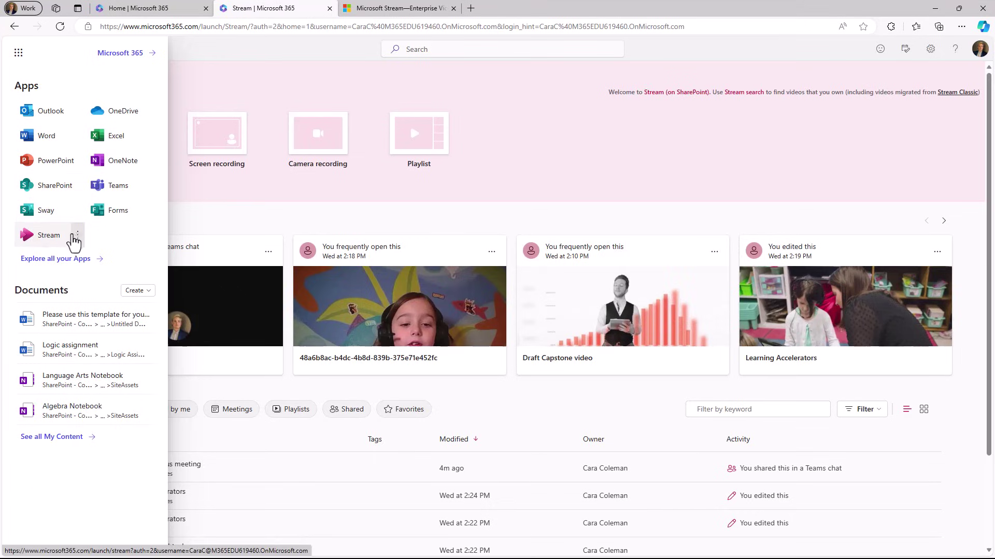
left_click(540, 217)
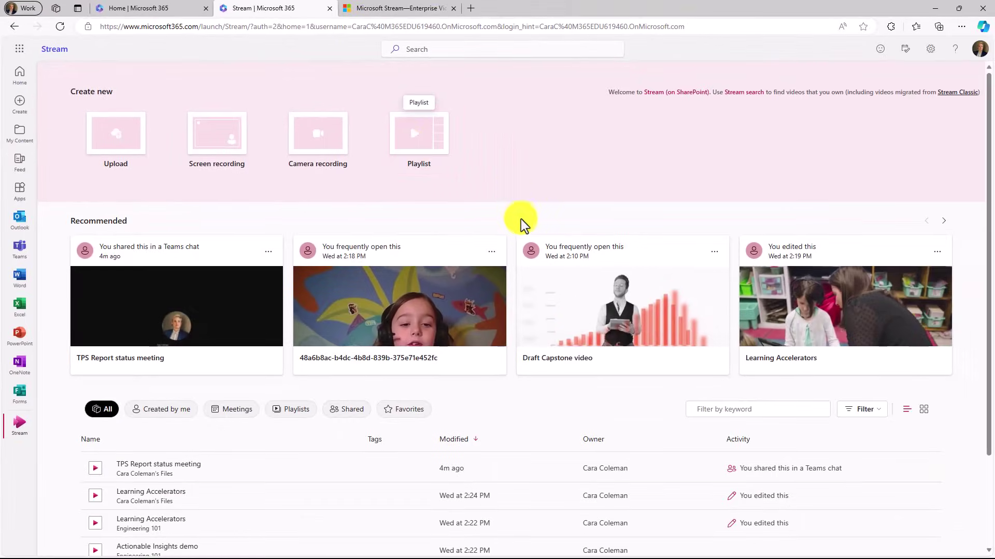
scroll(521, 220, "down", 2)
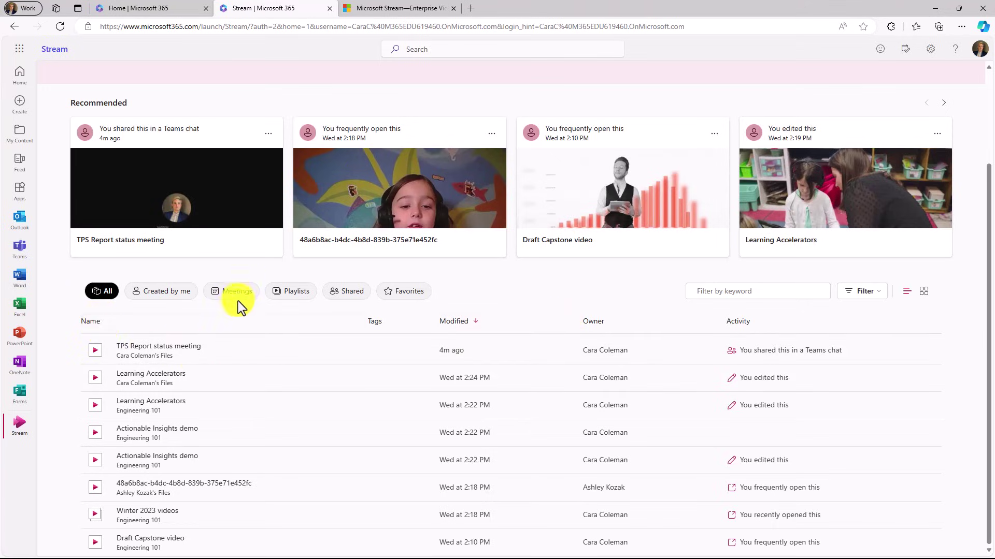
left_click(153, 291)
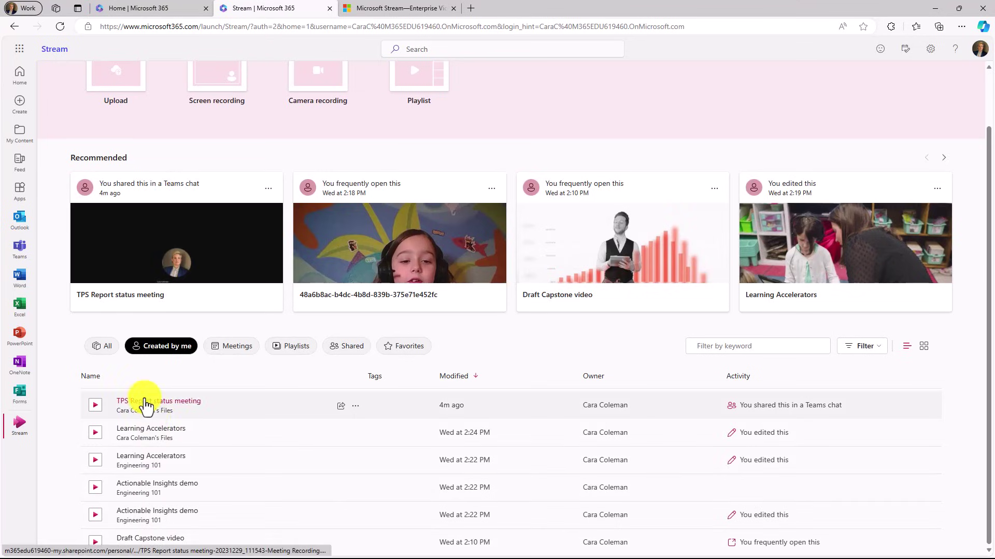
left_click(239, 354)
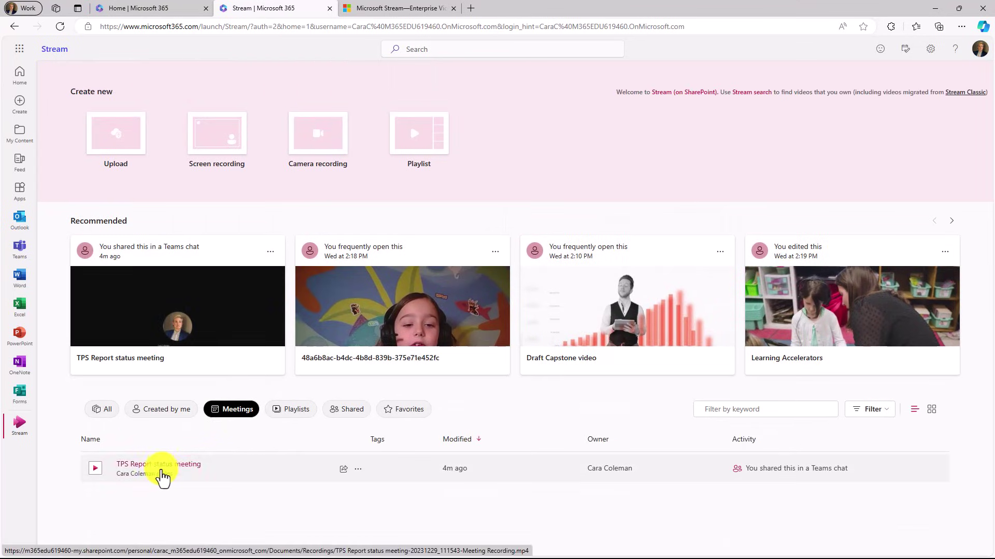
left_click(293, 410)
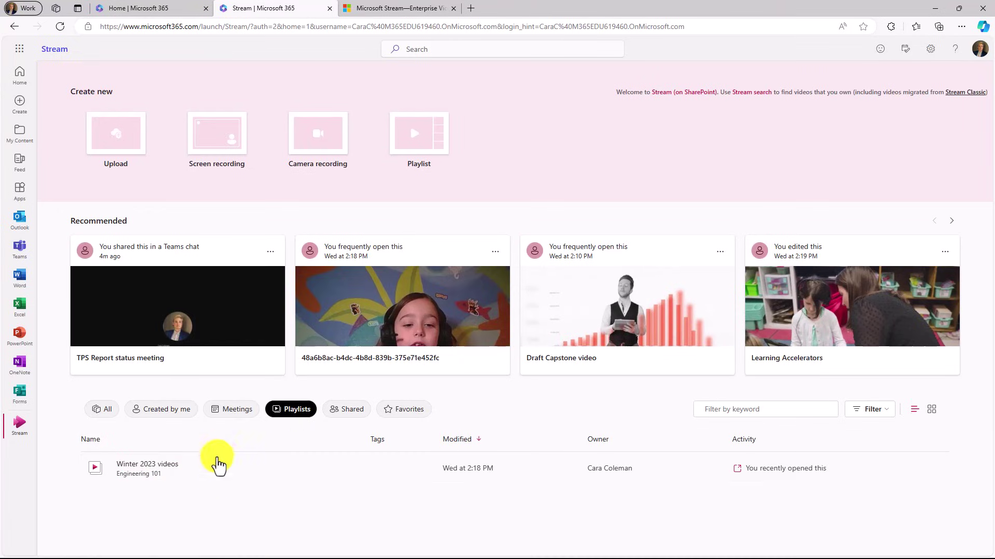
left_click(343, 412)
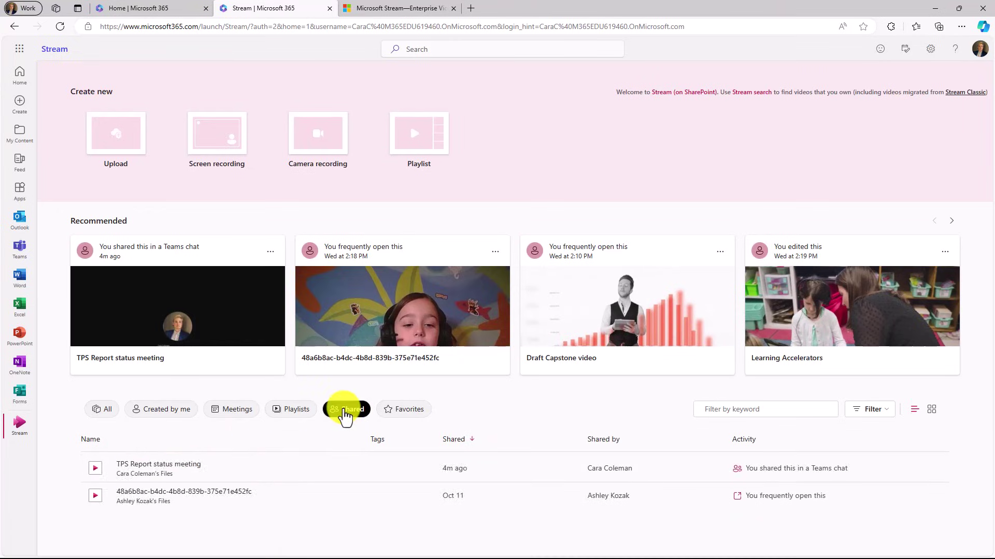
left_click(409, 410)
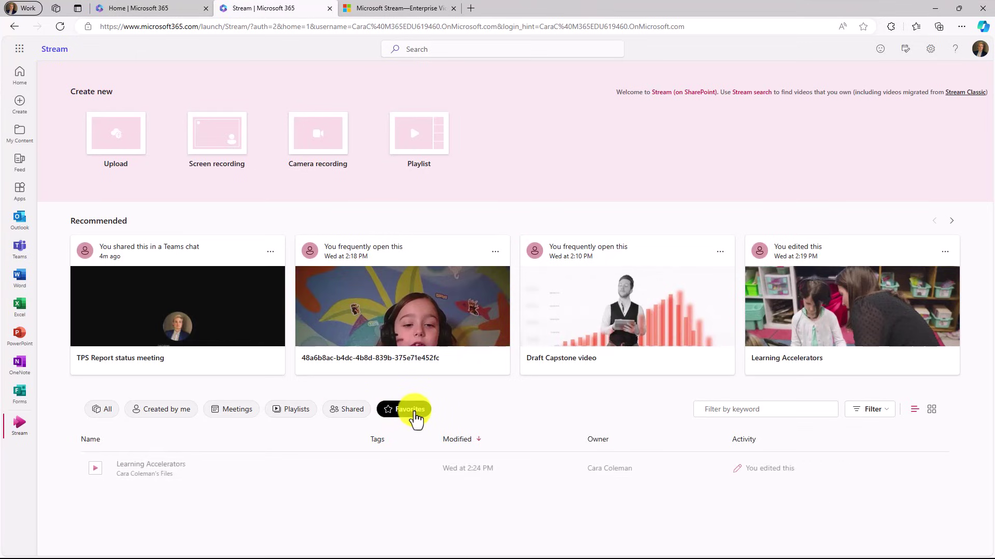
left_click(106, 415)
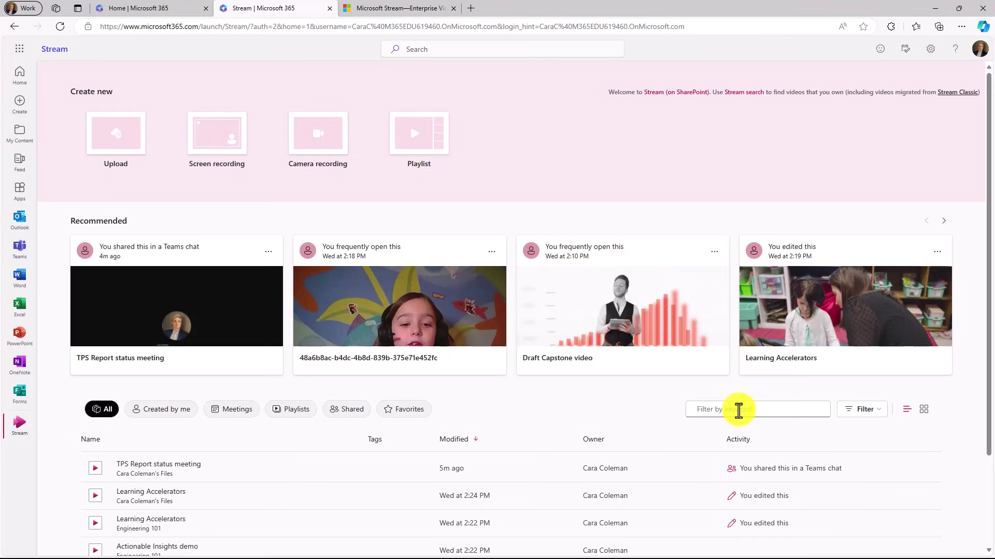
type("TPS")
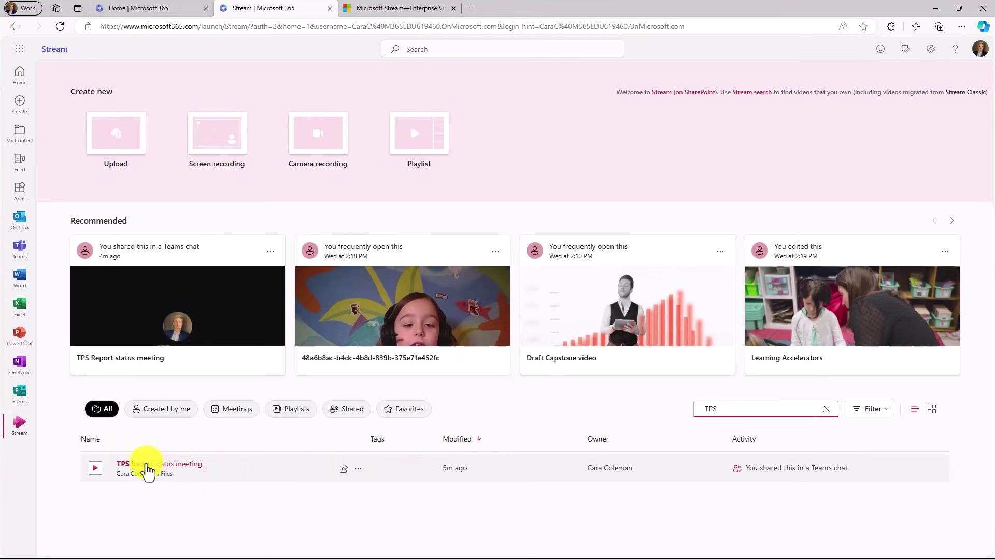
left_click(826, 409)
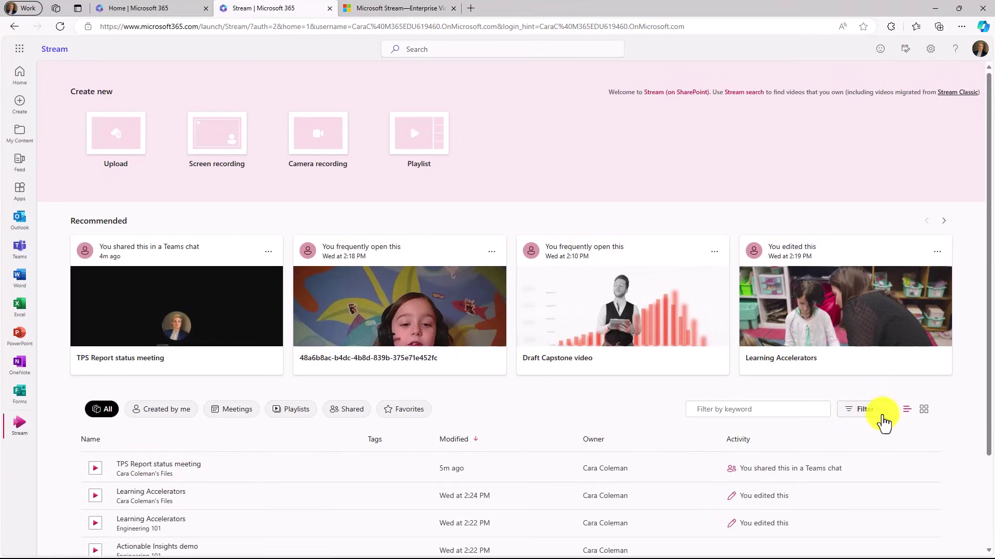
left_click(876, 416)
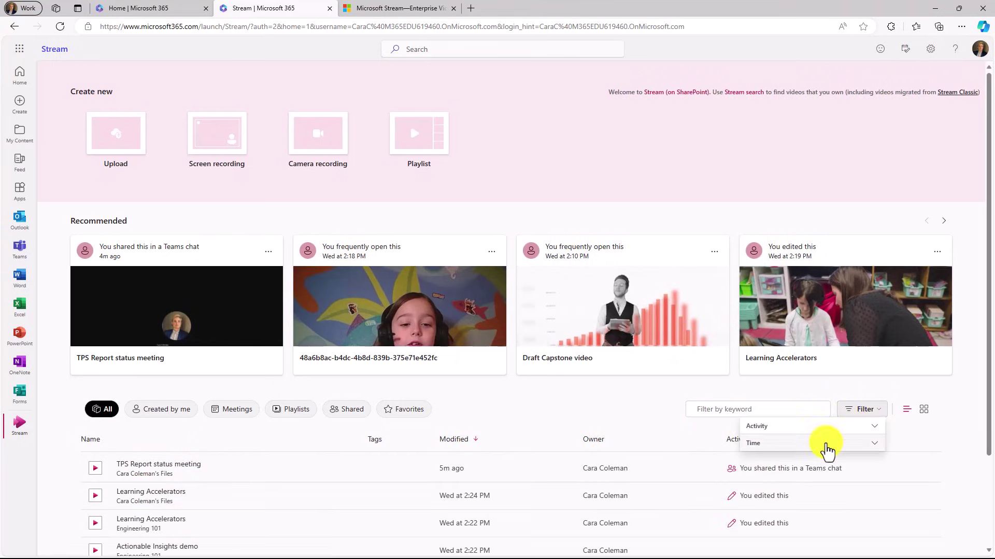
left_click(883, 431)
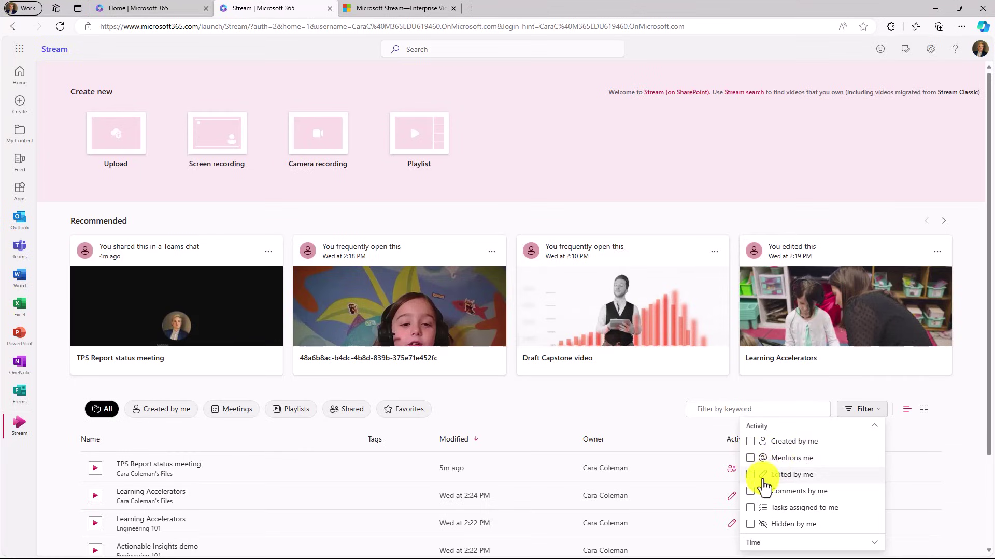
left_click(622, 411)
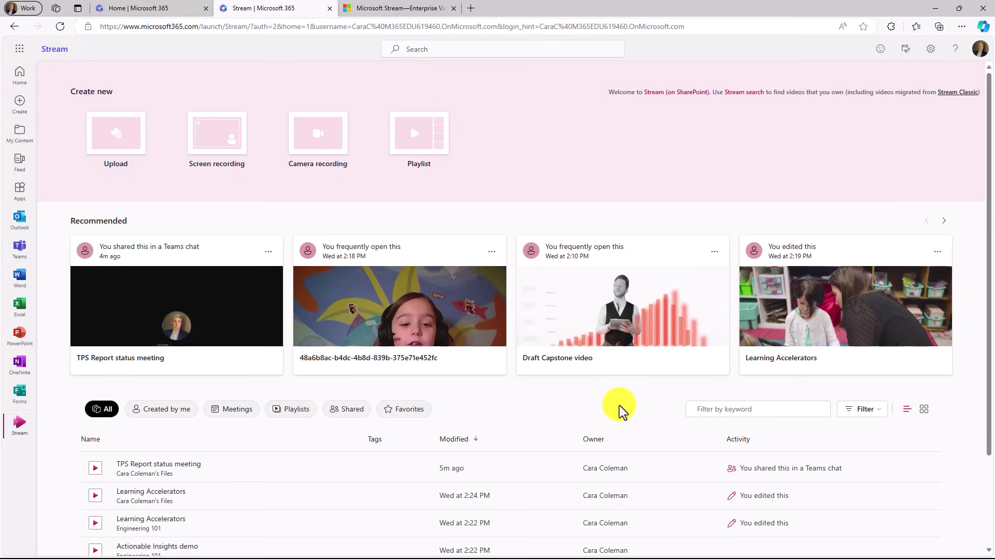
left_click(926, 416)
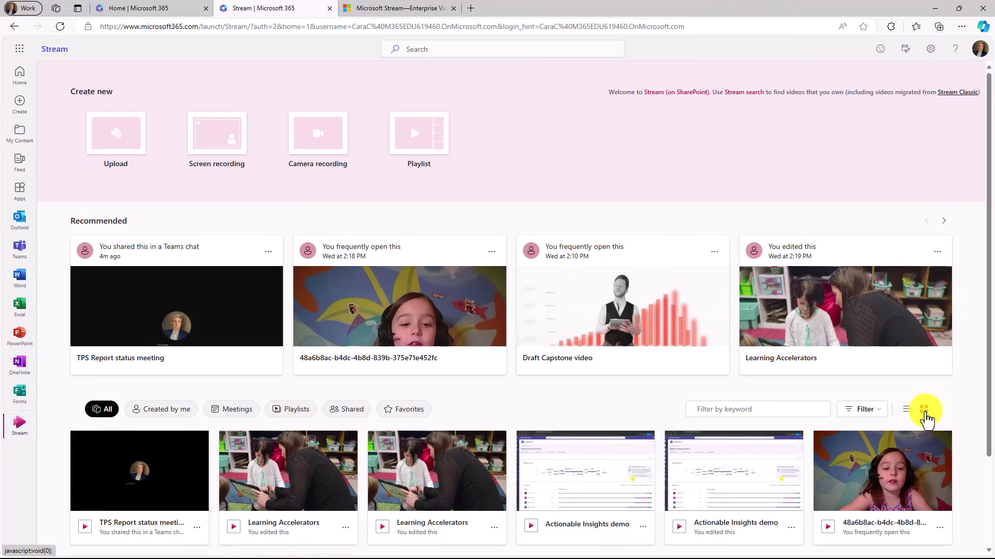
scroll(875, 420, "down", 2)
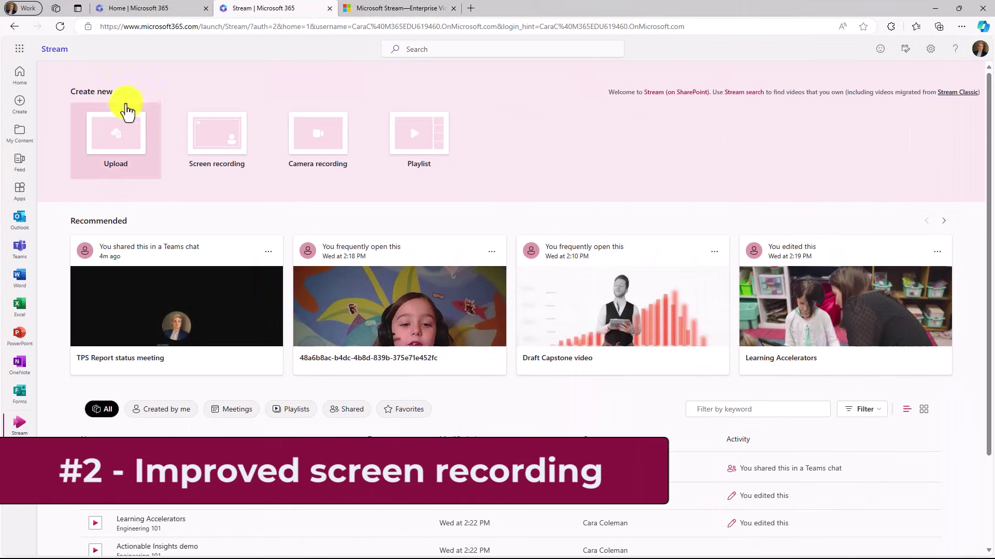
Start a new screen recording and resize and rotate the webcam bubble
left_click(218, 151)
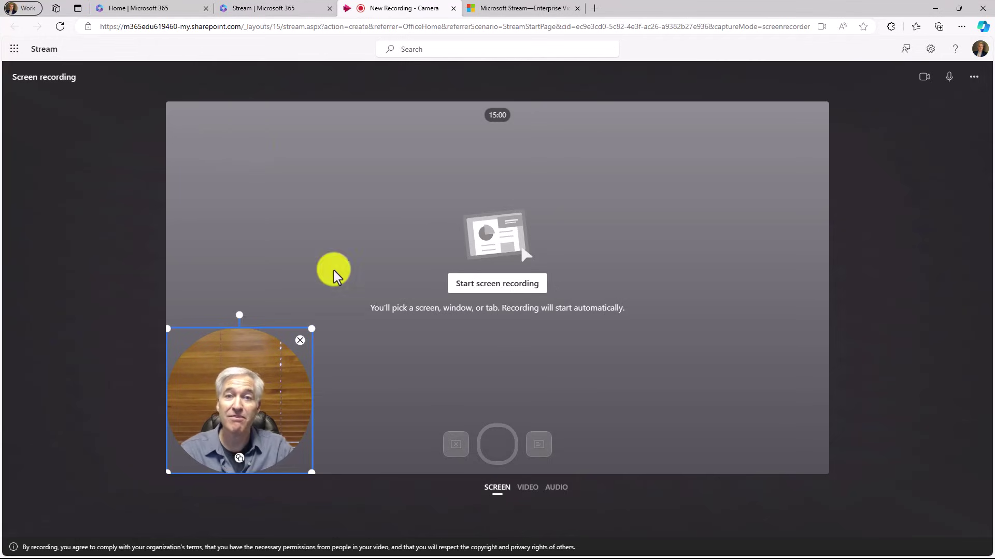
left_click_drag(321, 326, 342, 375)
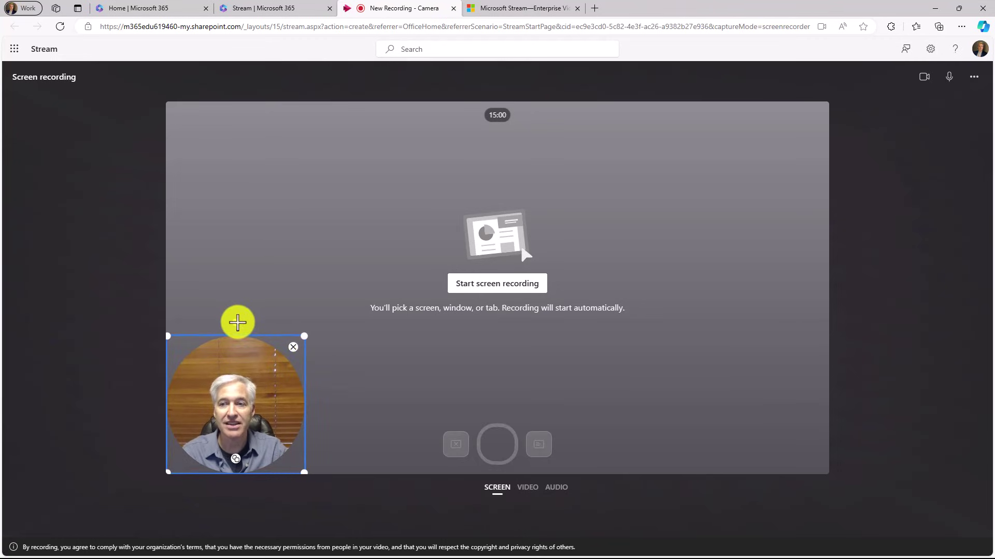
mouse_move(241, 322)
left_mouse_down()
mouse_move(288, 324)
mouse_move(321, 359)
mouse_move(262, 497)
mouse_move(123, 423)
mouse_move(194, 340)
mouse_move(257, 339)
mouse_move(238, 339)
left_mouse_up()
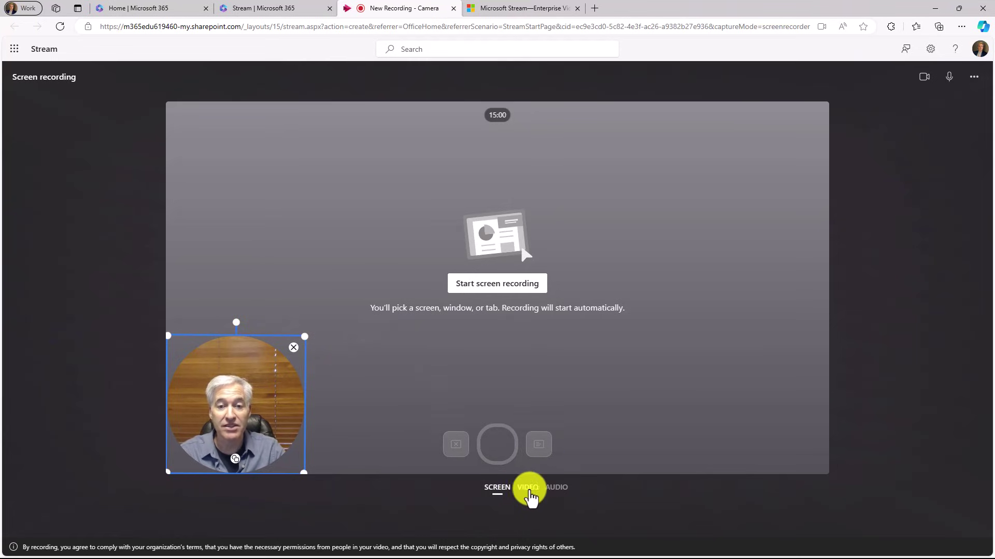
Try the camera-video and audio-only modes, then return to screen recording
left_click(527, 487)
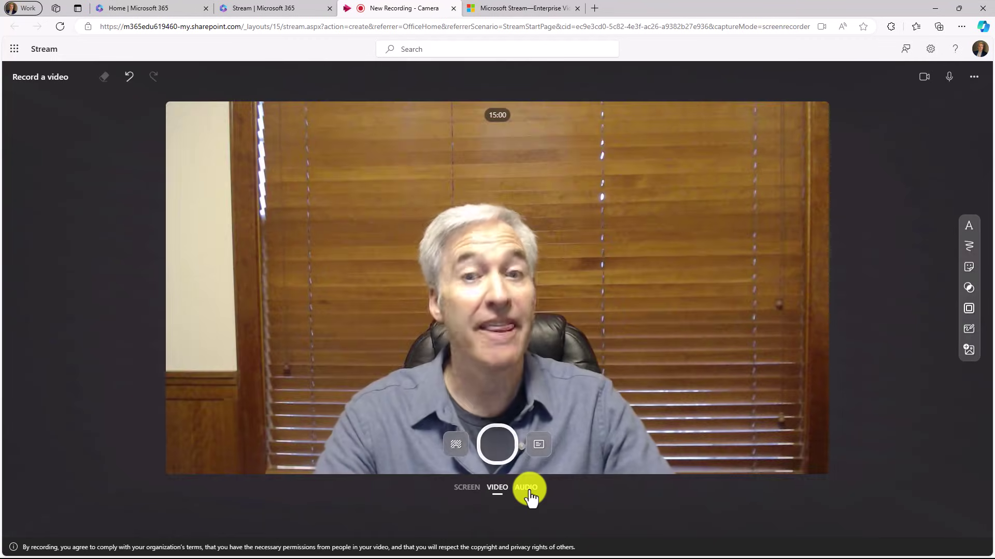
left_click(527, 489)
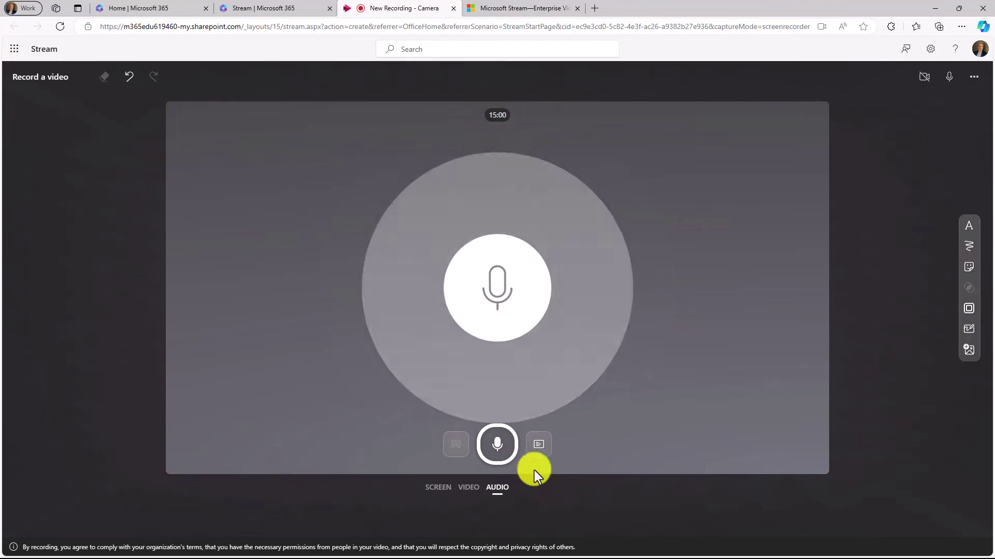
left_click(438, 488)
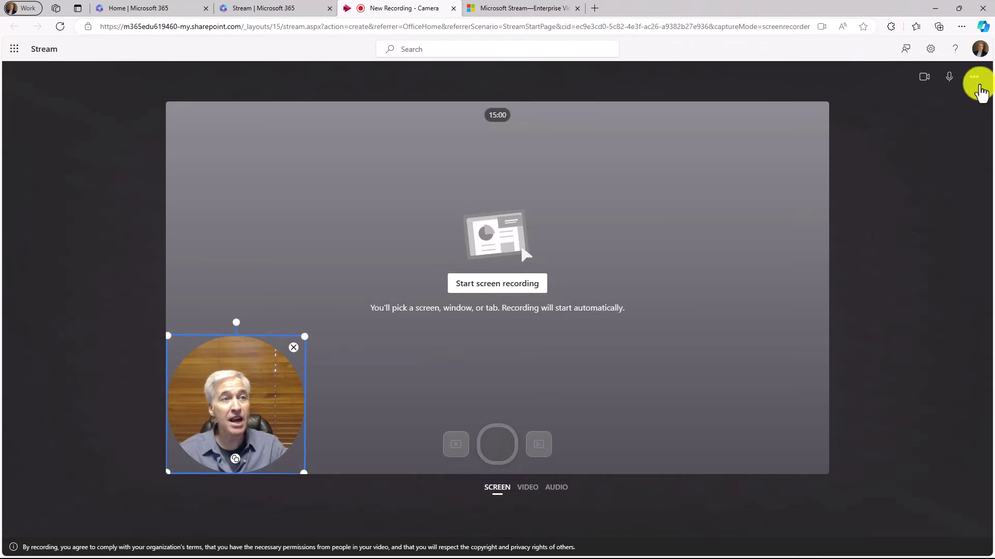
Review the available camera and microphone sources in device settings without changes
left_click(978, 83)
left_click(968, 112)
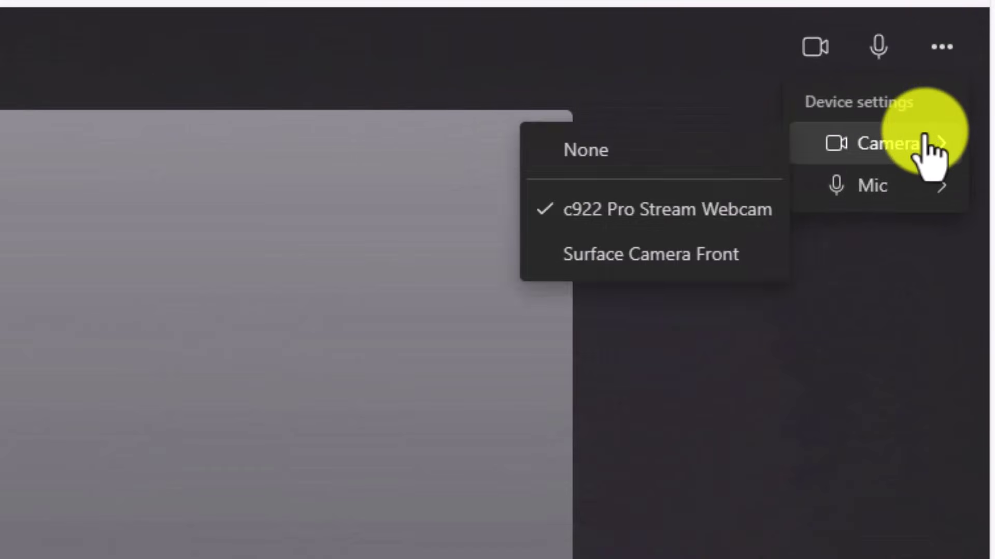
left_click(894, 197)
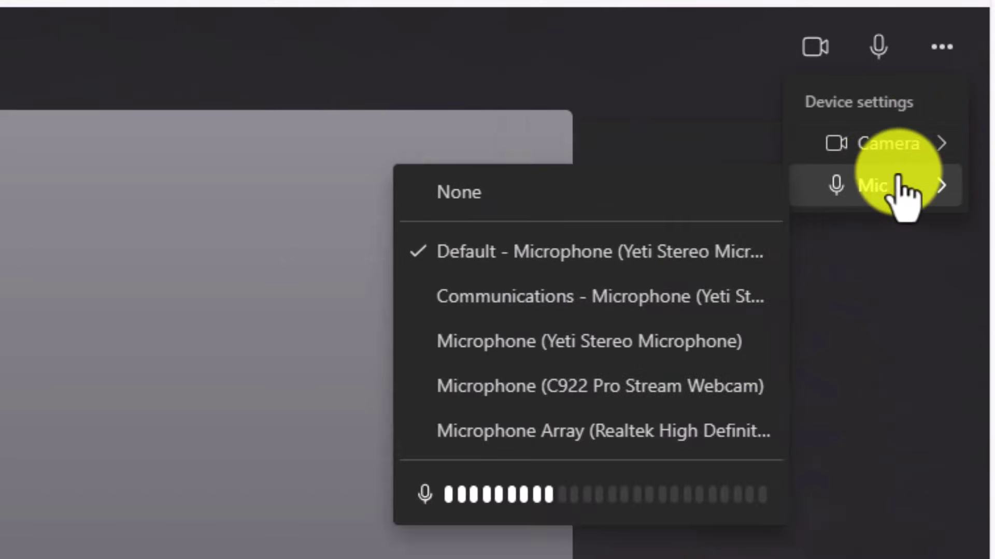
left_click(689, 100)
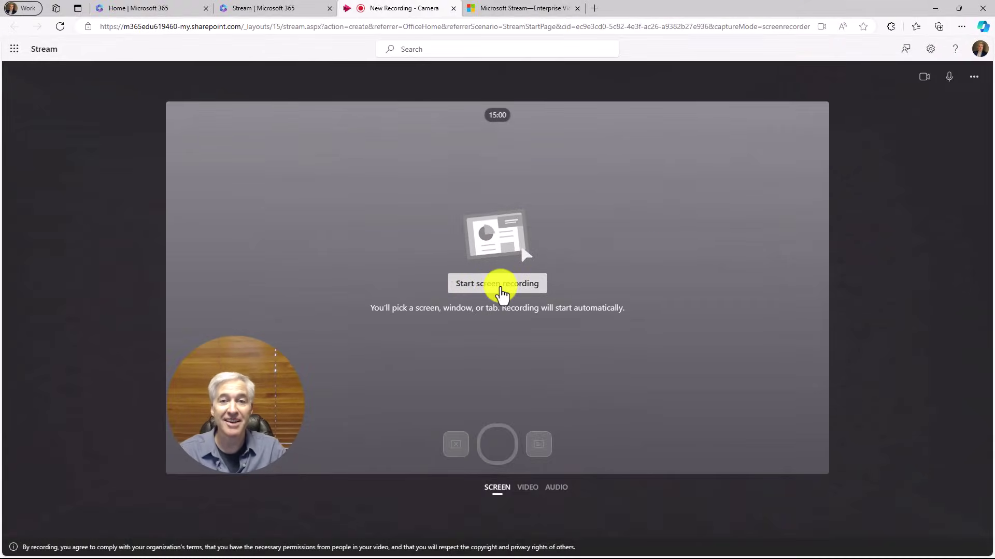
Start recording by sharing the 'Home | Microsoft 365' browser tab
left_click(500, 288)
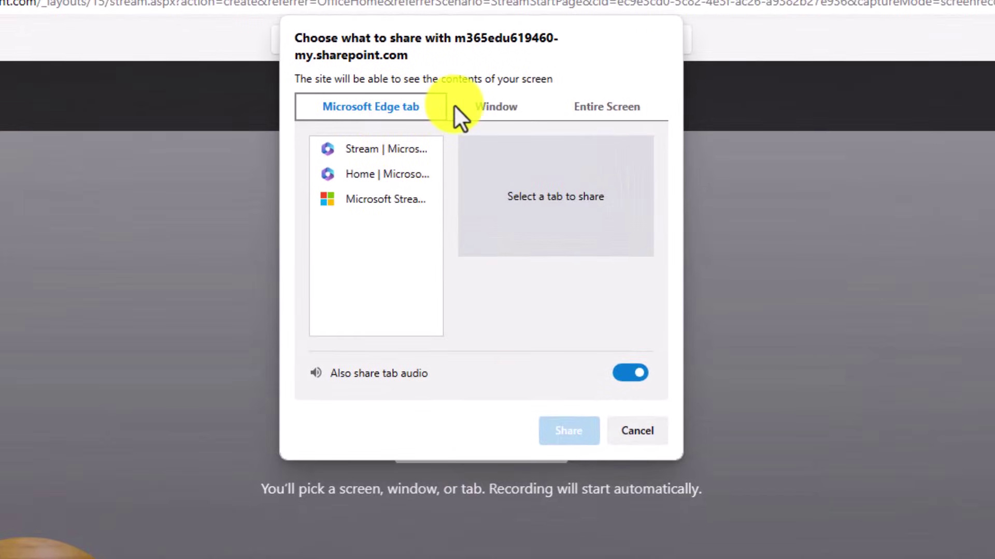
left_click(498, 105)
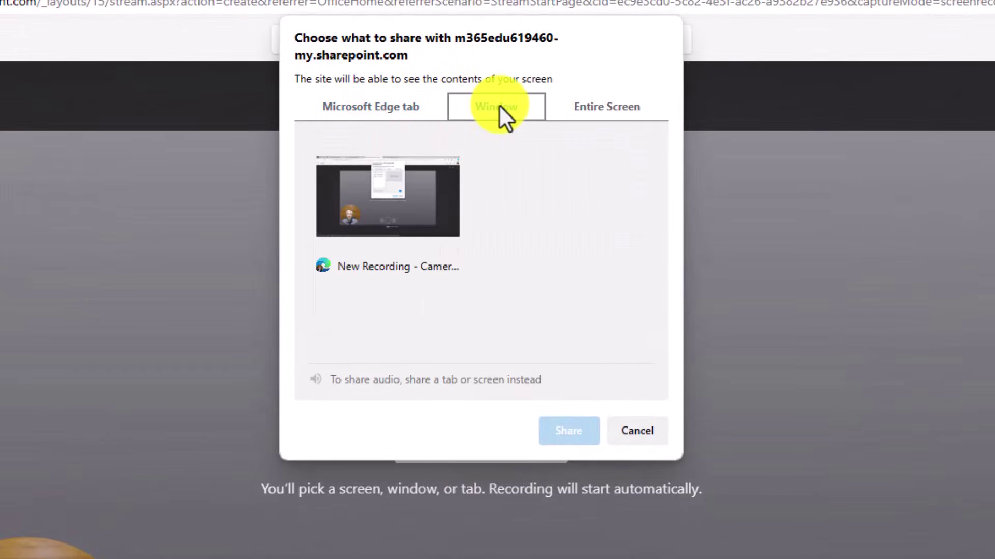
left_click(614, 107)
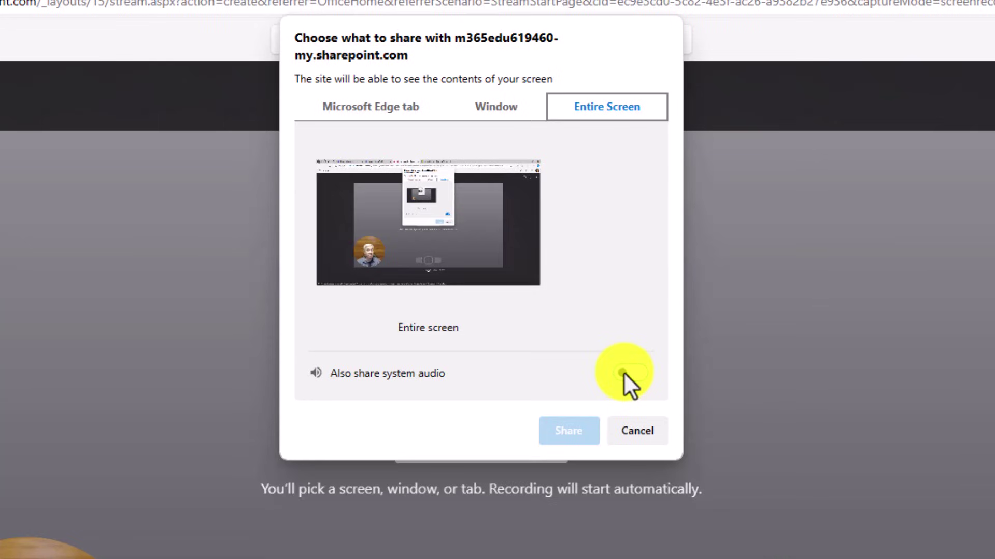
left_click(374, 109)
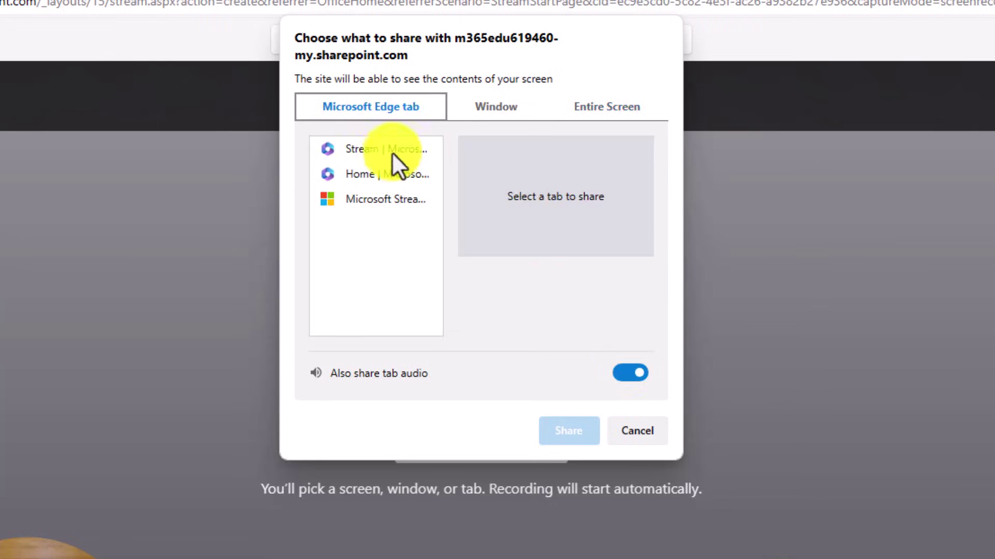
left_click(372, 174)
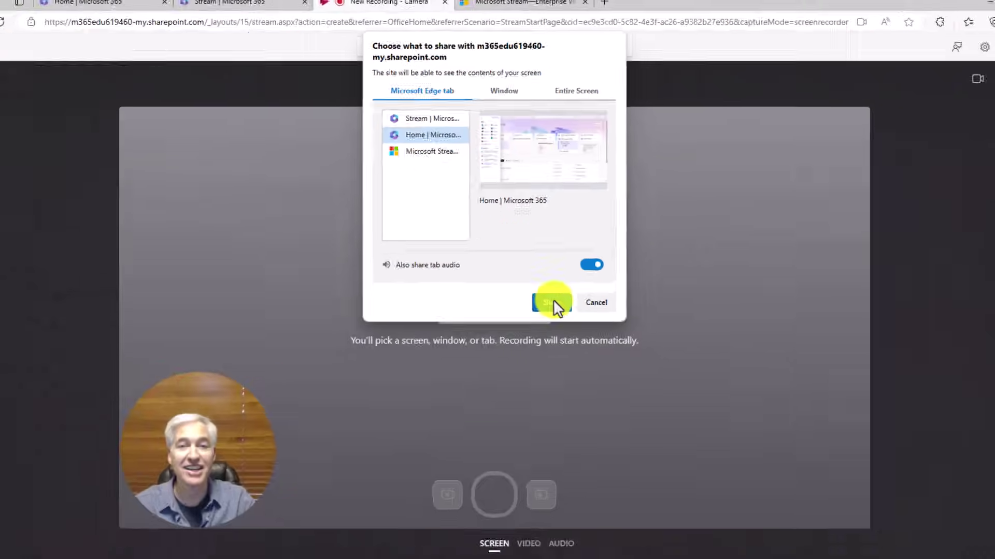
left_click(568, 430)
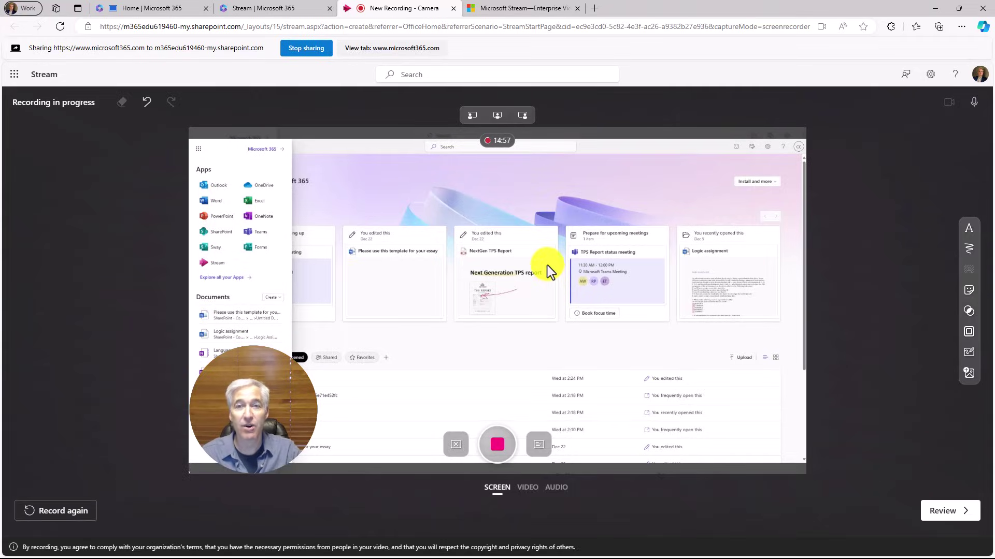
Try the presenter camera in centre, bottom-right and bottom-left positions
left_click(495, 118)
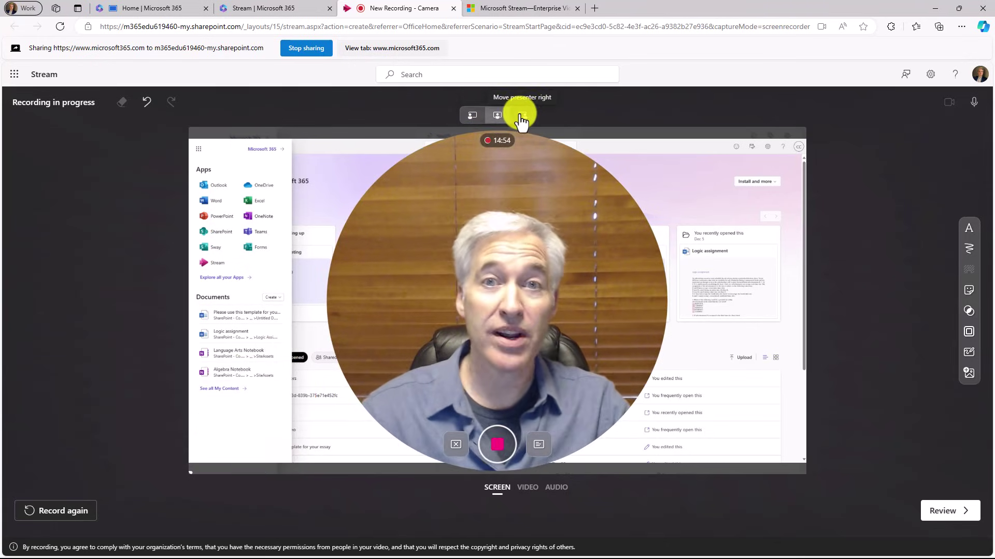
left_click(523, 116)
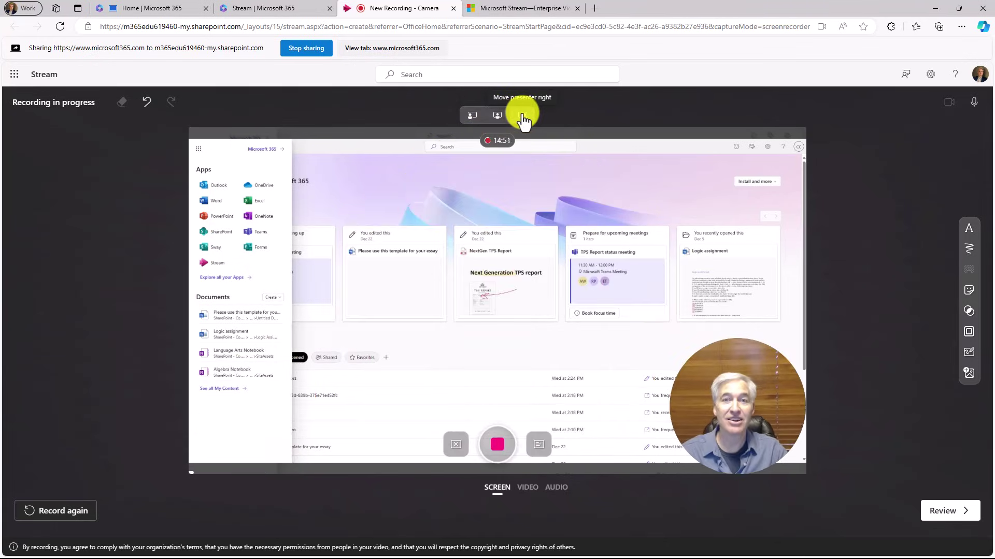
left_click(472, 122)
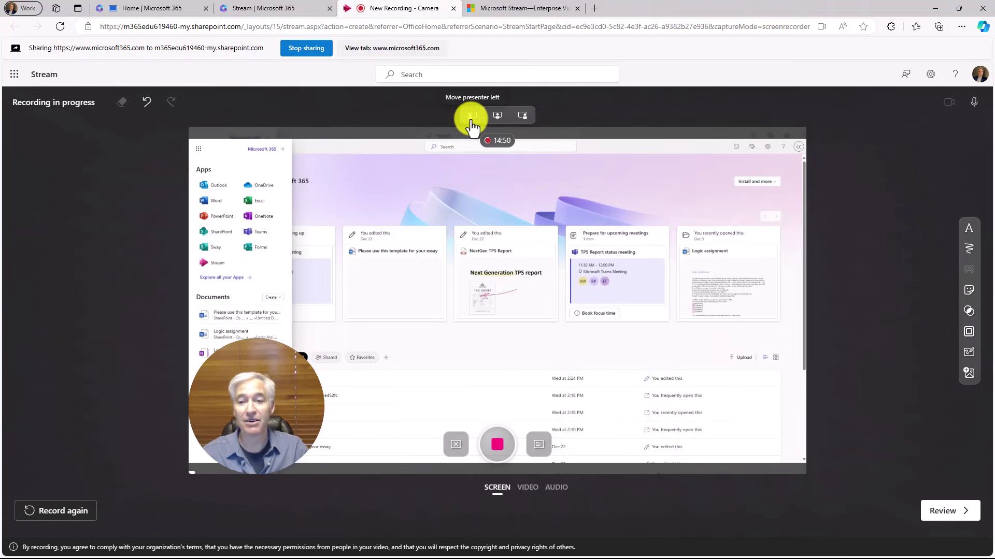
Circle the NextGen TPS Report card in blue and place a grinning sticker beside it
left_click(969, 253)
mouse_move(513, 220)
left_mouse_down()
mouse_move(533, 332)
mouse_move(536, 253)
mouse_move(500, 231)
left_mouse_up()
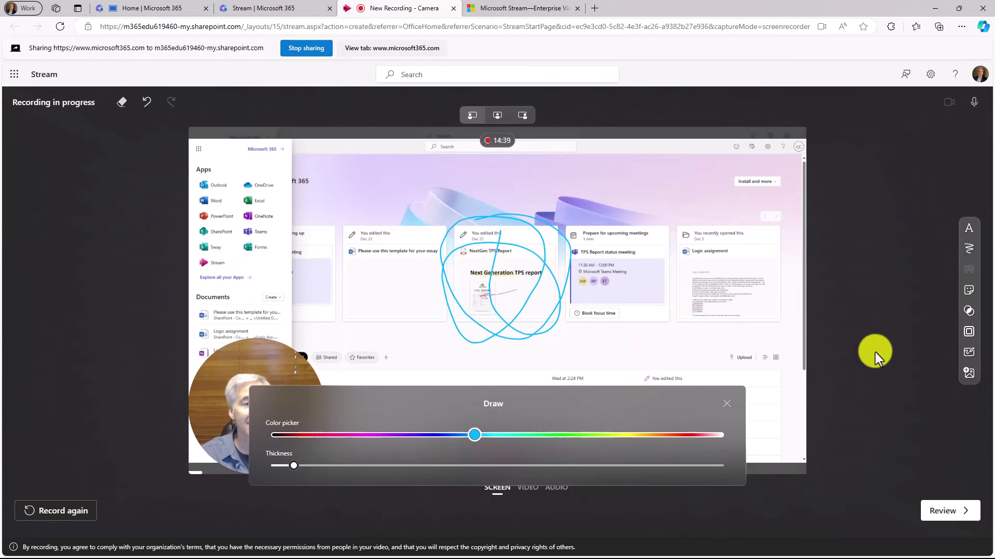
left_click(961, 292)
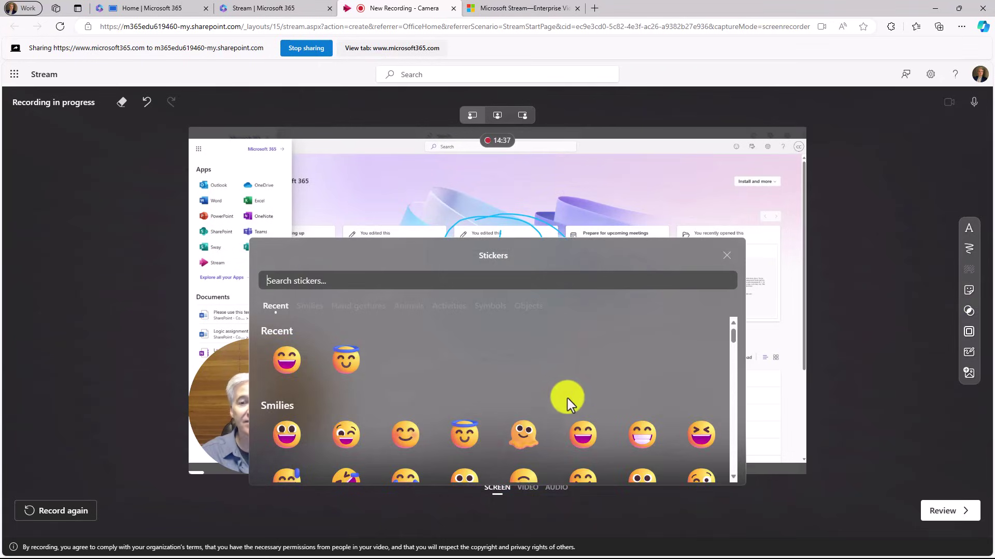
left_click(587, 438)
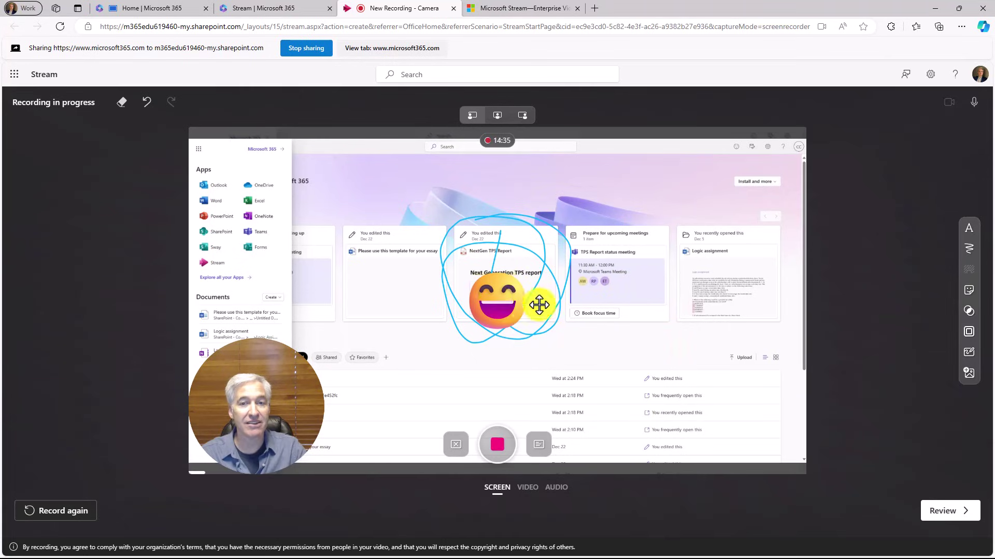
left_click_drag(544, 302, 660, 299)
mouse_move(970, 303)
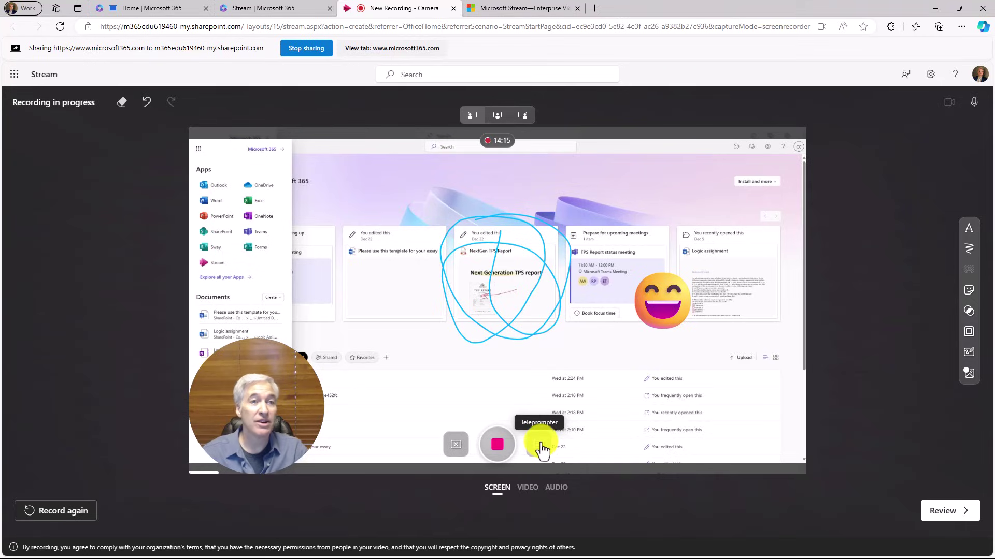
left_click(538, 445)
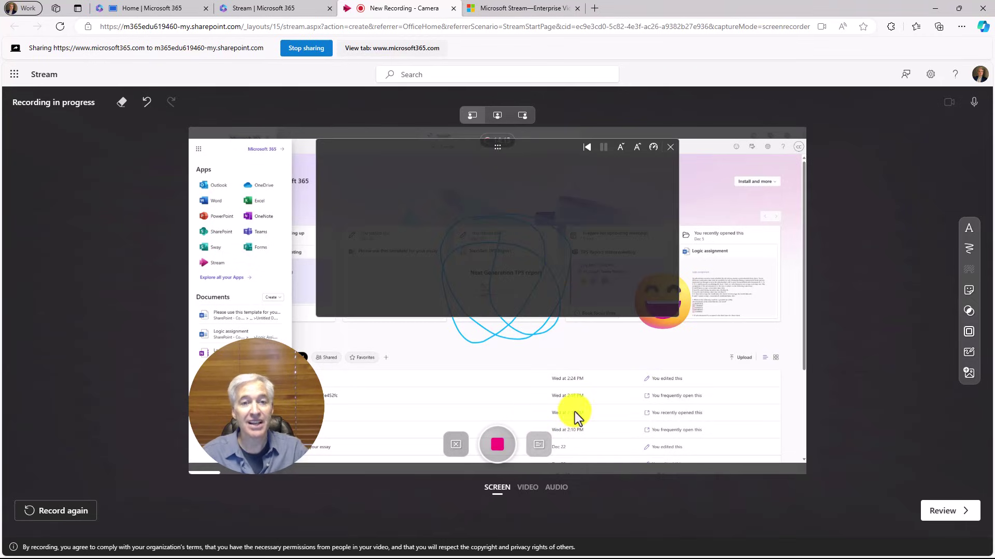
Stop the recording, paste the script into the teleprompter and enlarge its text
left_click(673, 148)
left_click(499, 447)
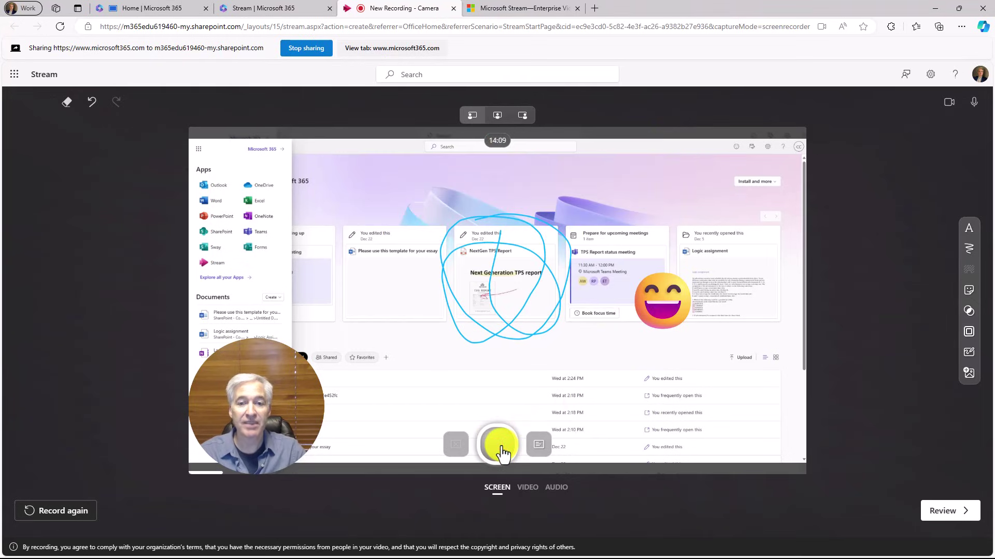
left_click(541, 446)
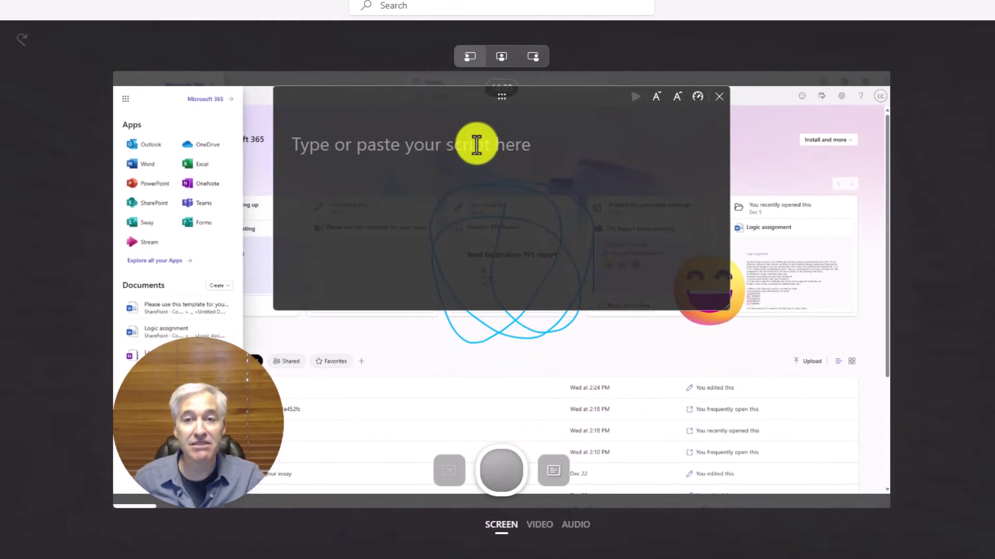
key("ctrl+v")
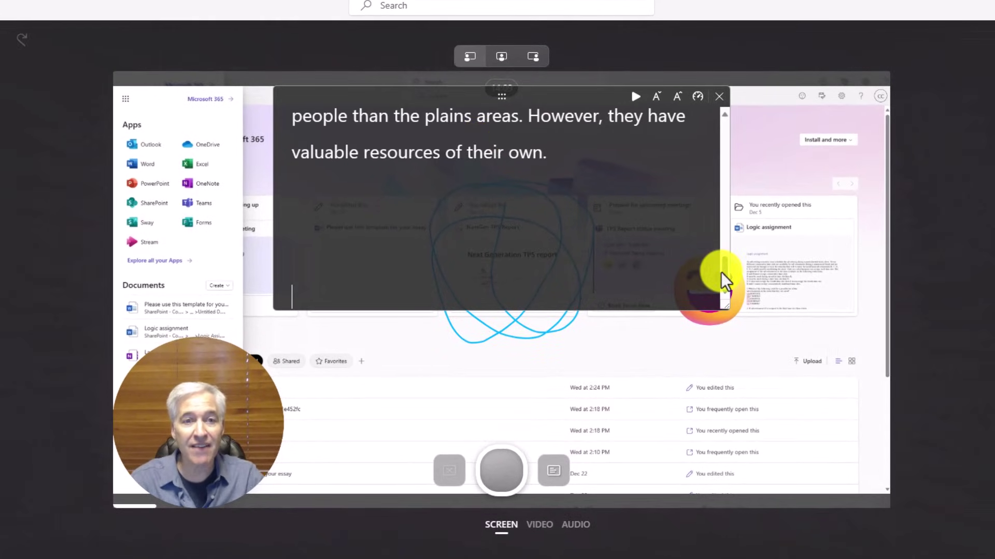
left_click_drag(720, 273, 718, 116)
left_click(656, 97)
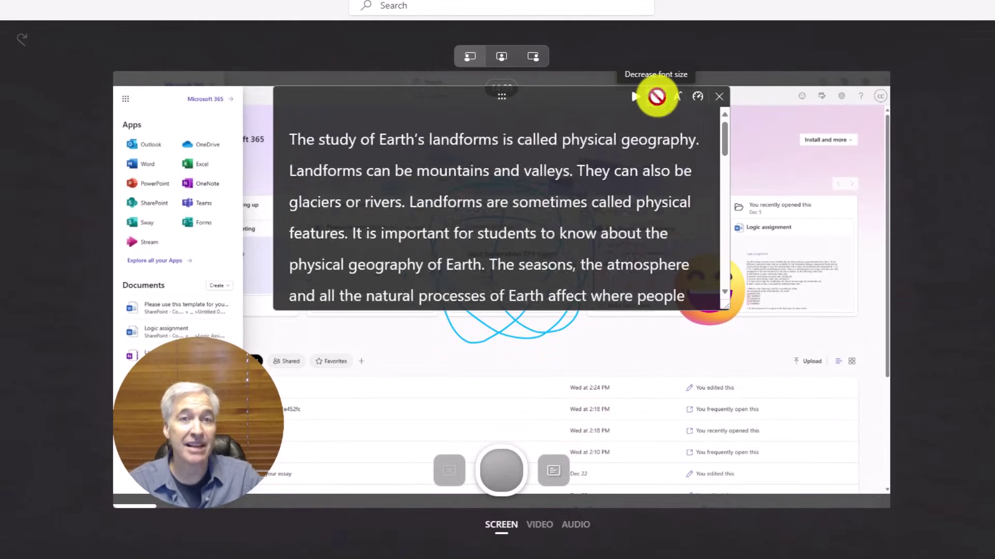
left_click(679, 102)
left_click(680, 101)
left_click(680, 101)
Test-scroll the script and raise the teleprompter speed from 80 to about 214
left_click(696, 103)
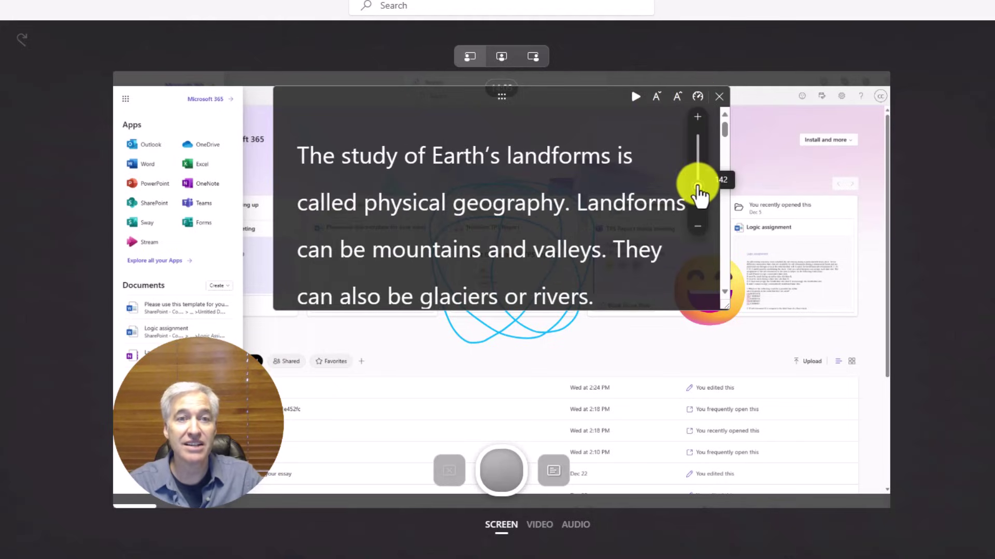
mouse_move(699, 193)
left_mouse_down()
mouse_move(700, 166)
mouse_move(698, 185)
left_mouse_up()
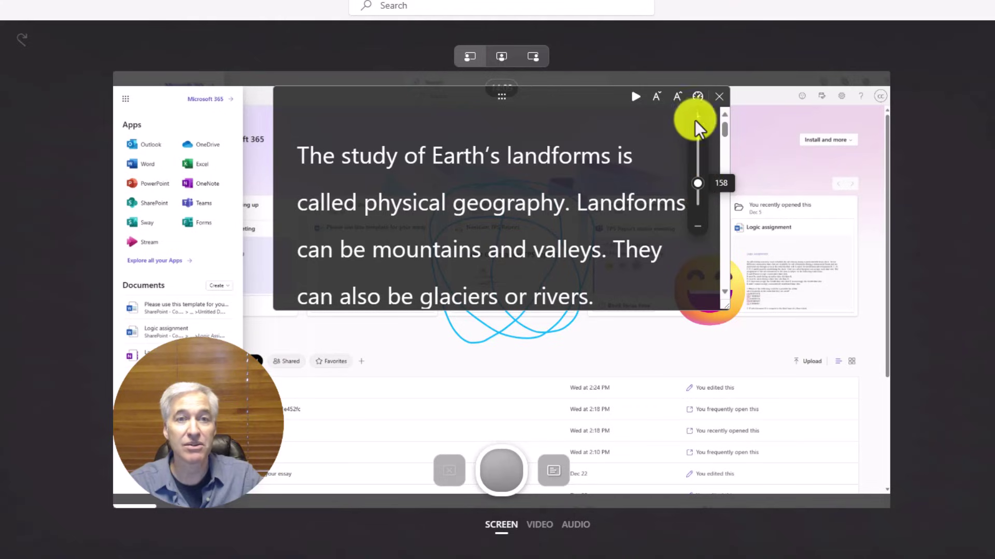
left_click(632, 98)
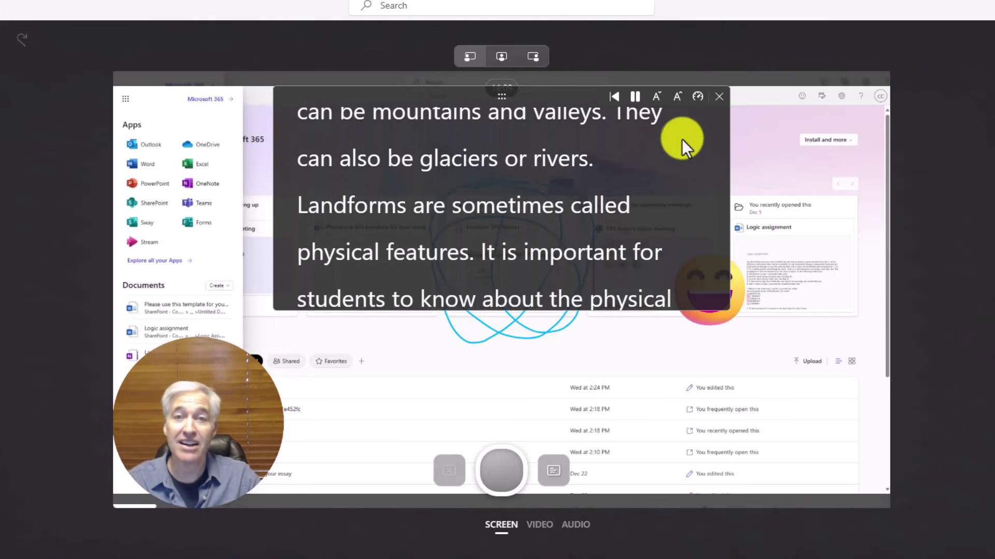
left_click(639, 101)
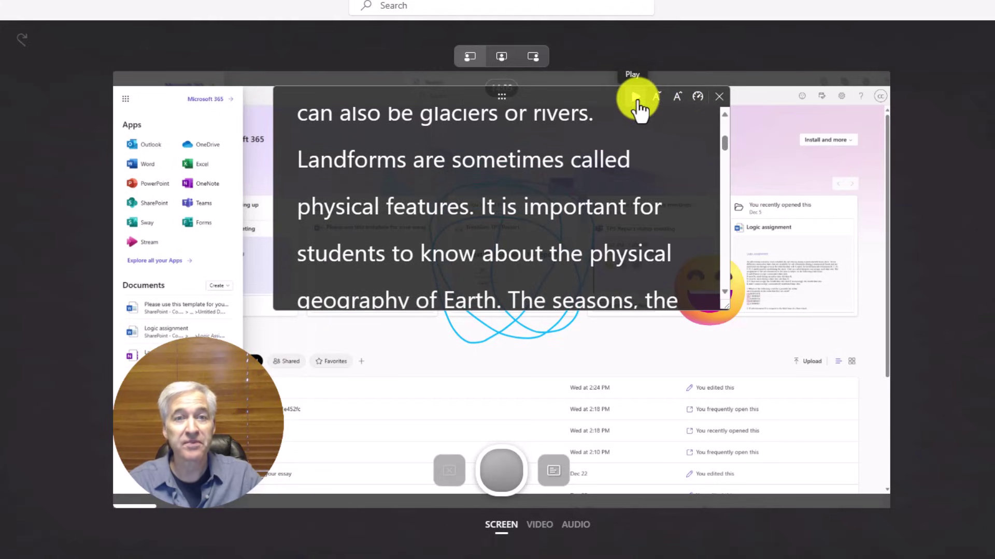
left_click(697, 98)
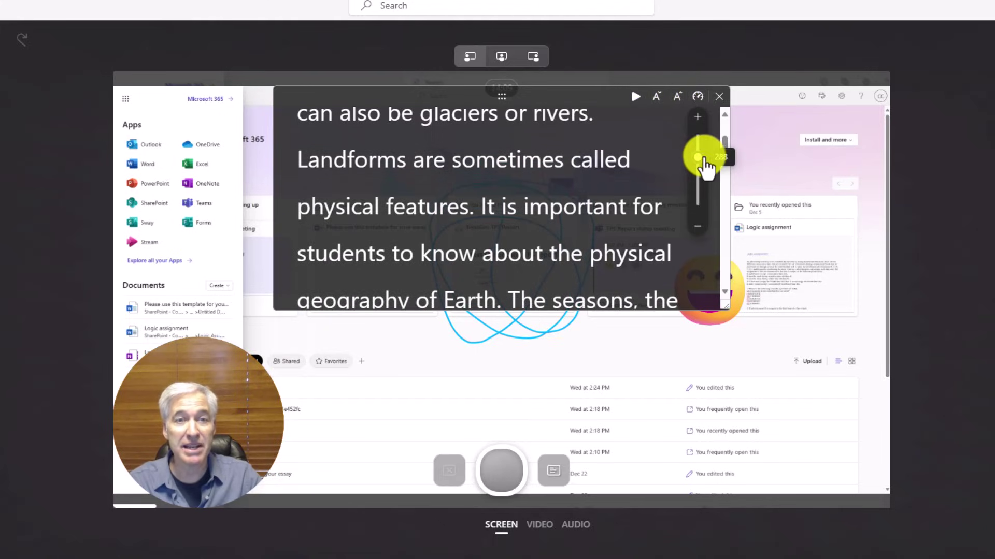
left_click(633, 98)
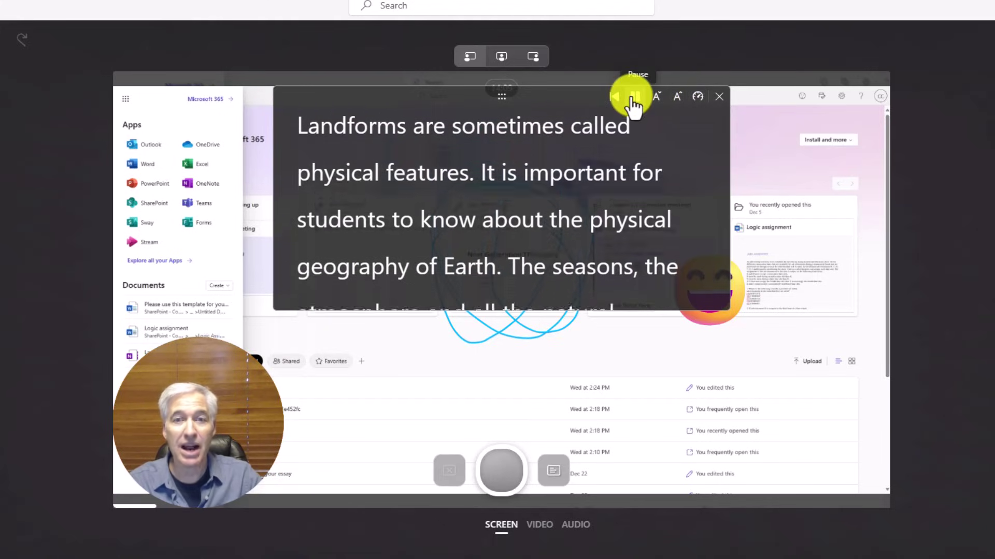
left_click(697, 97)
left_click_drag(700, 158, 697, 200)
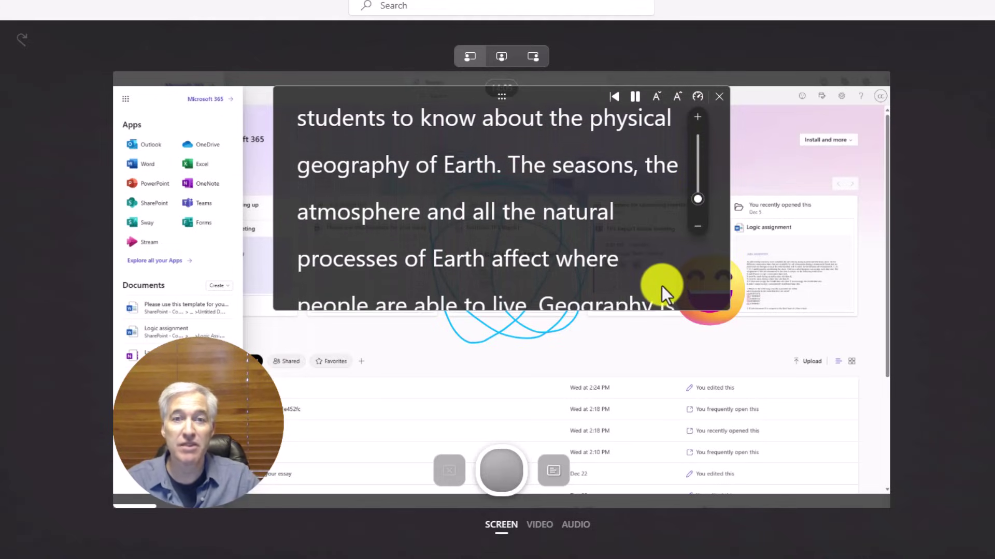
mouse_move(697, 203)
left_click_drag(697, 203, 698, 173)
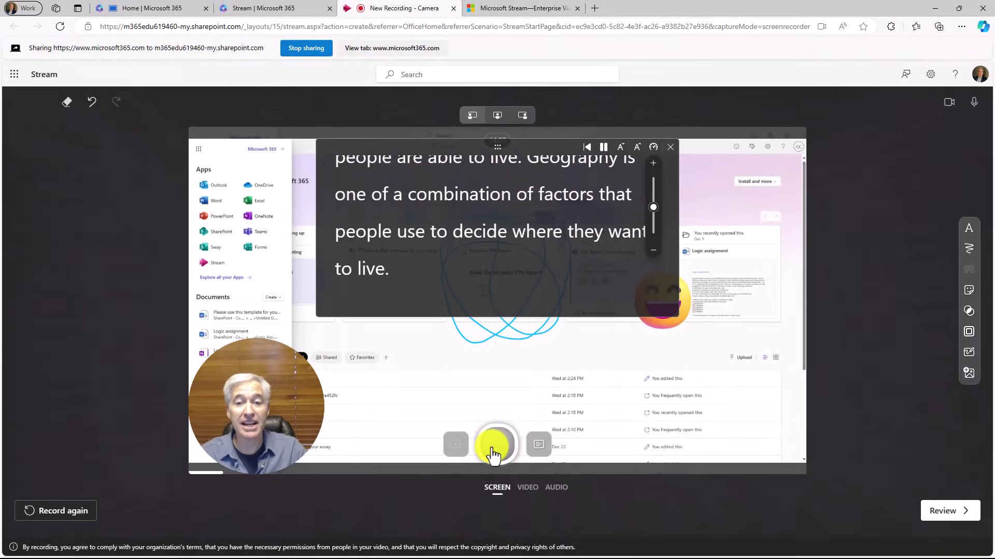
Resume recording, move the teleprompter to the top-right, pause its scrolling and close it
left_click(494, 451)
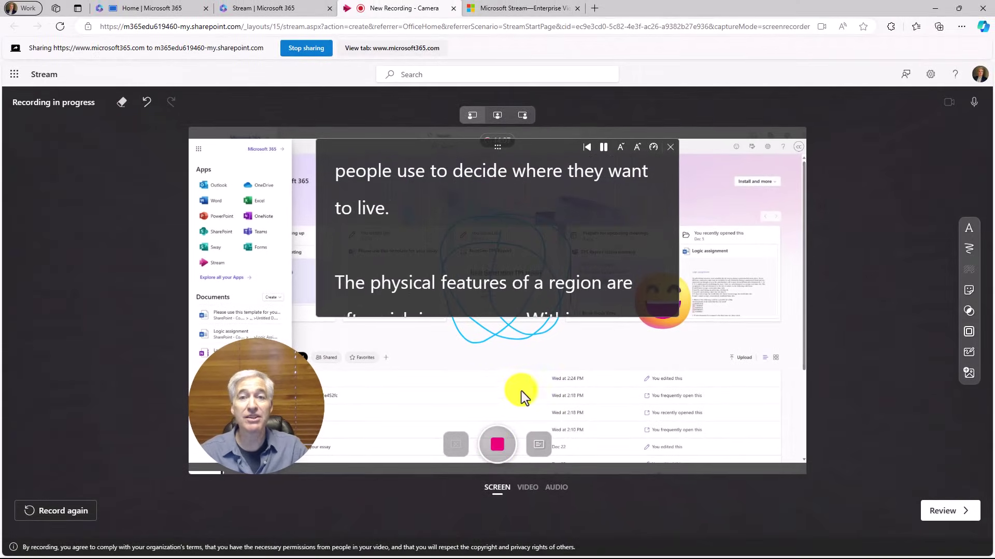
left_click_drag(498, 145, 645, 171)
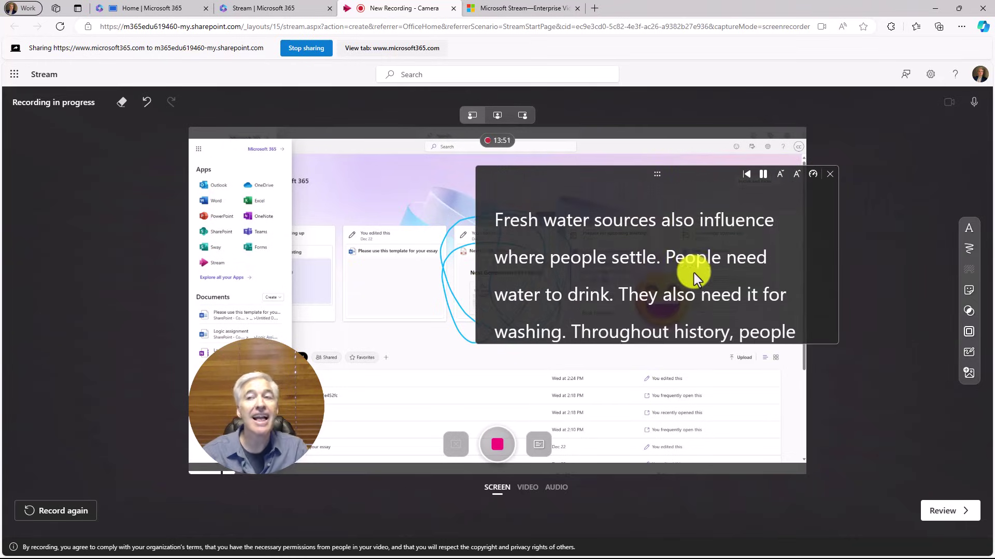
left_click(763, 175)
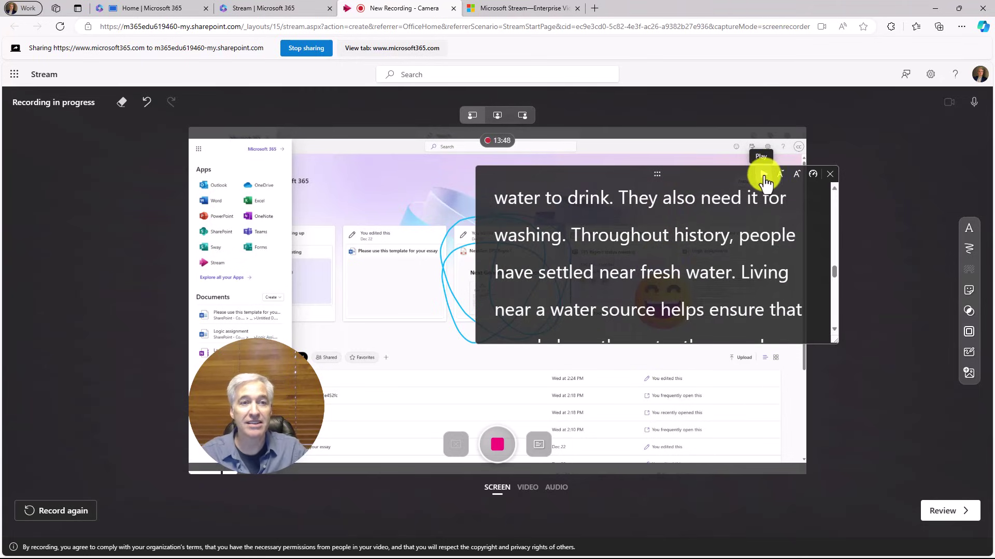
left_click(830, 174)
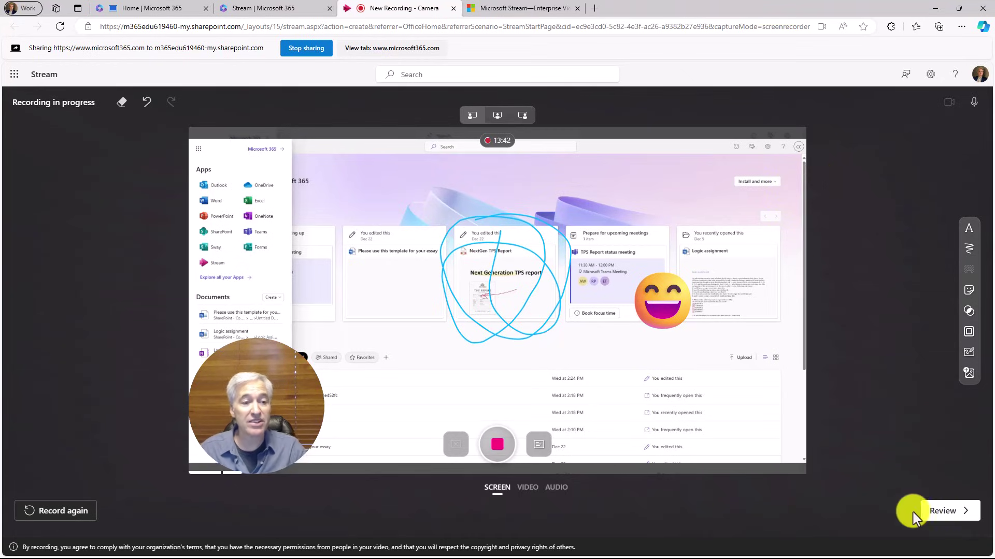
Review the recorded clips and split the recording at the 0:31 mark
left_click(944, 513)
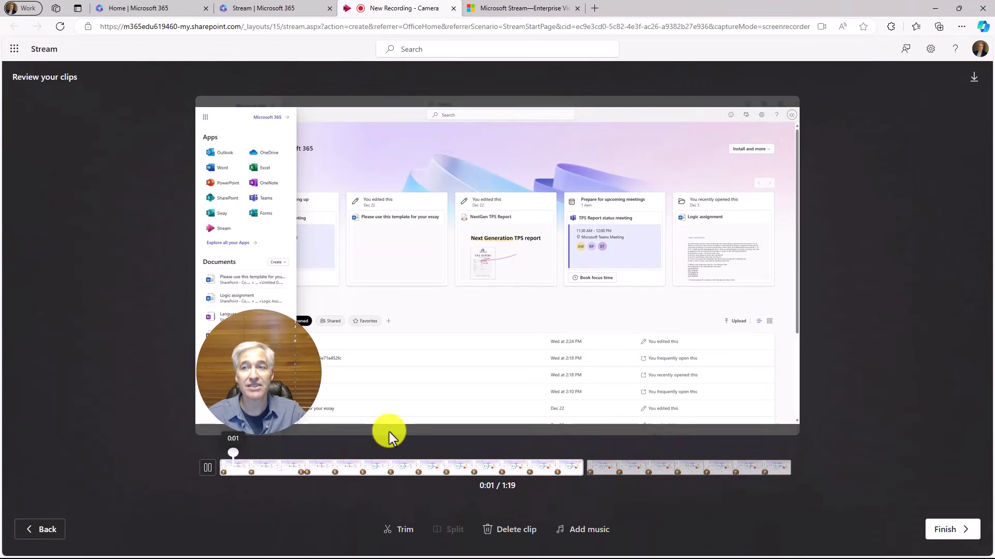
left_click(207, 469)
mouse_move(240, 454)
left_mouse_down()
mouse_move(426, 466)
mouse_move(451, 484)
left_mouse_up()
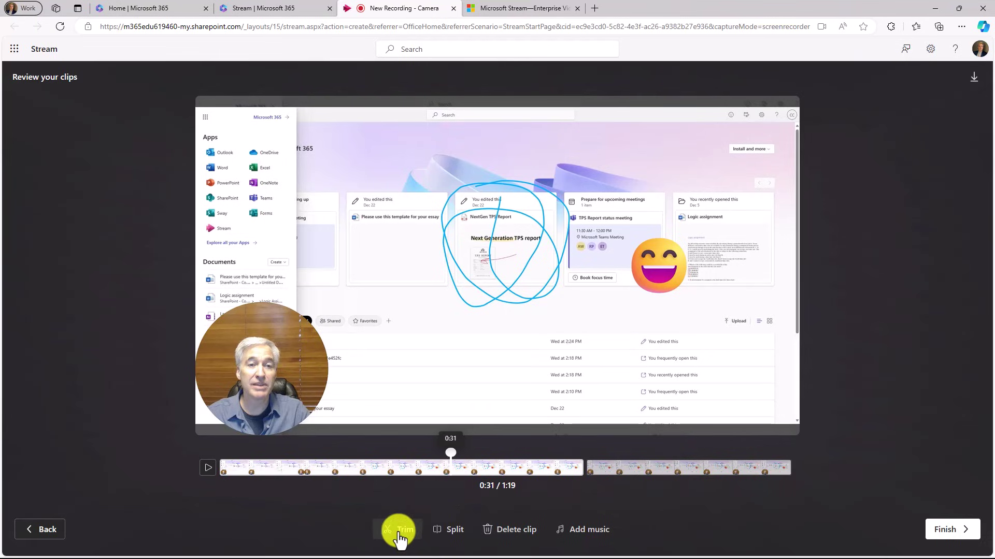
left_click(591, 472)
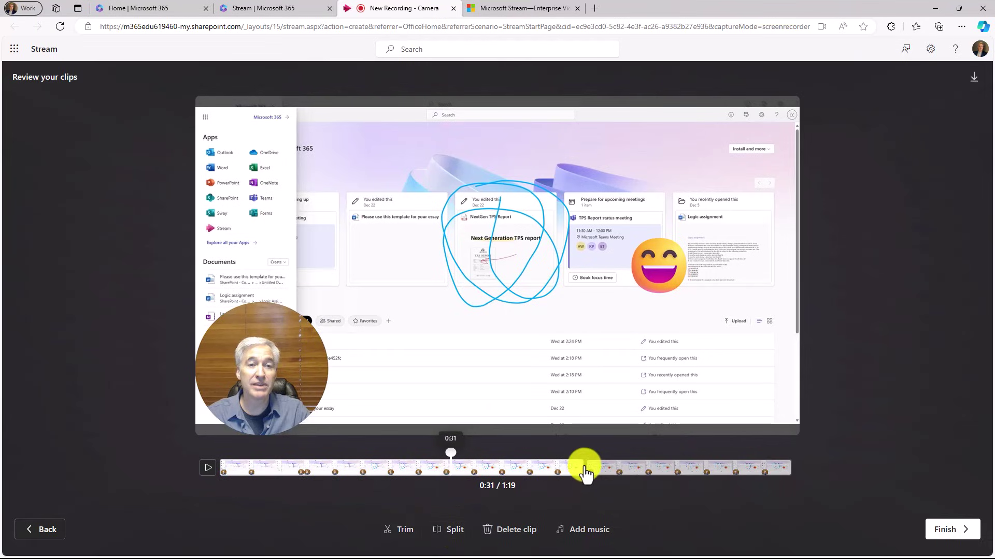
left_click(450, 531)
left_click(451, 466)
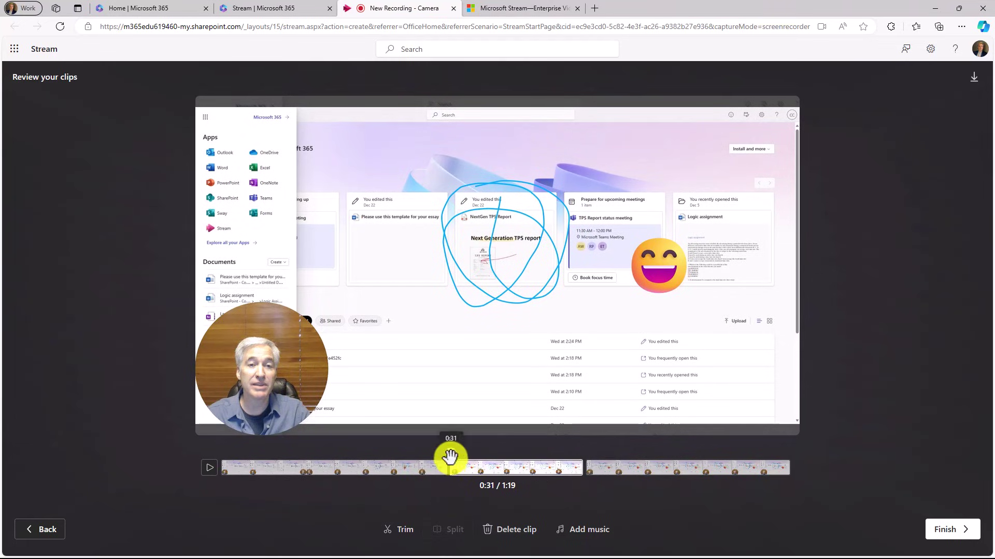
Trim the first clip, confirm it, and finish to save Recording-20231229_113854
left_click(308, 467)
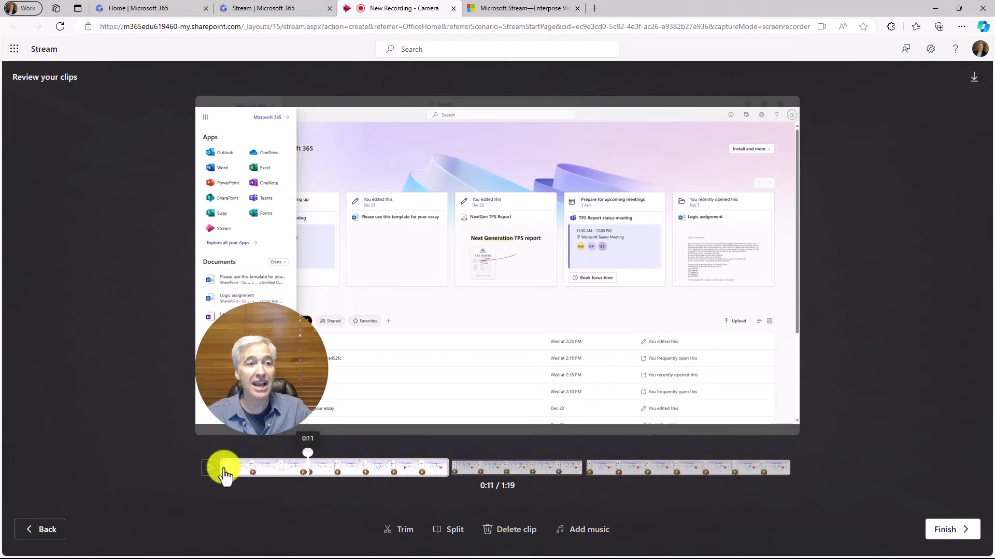
left_click(399, 528)
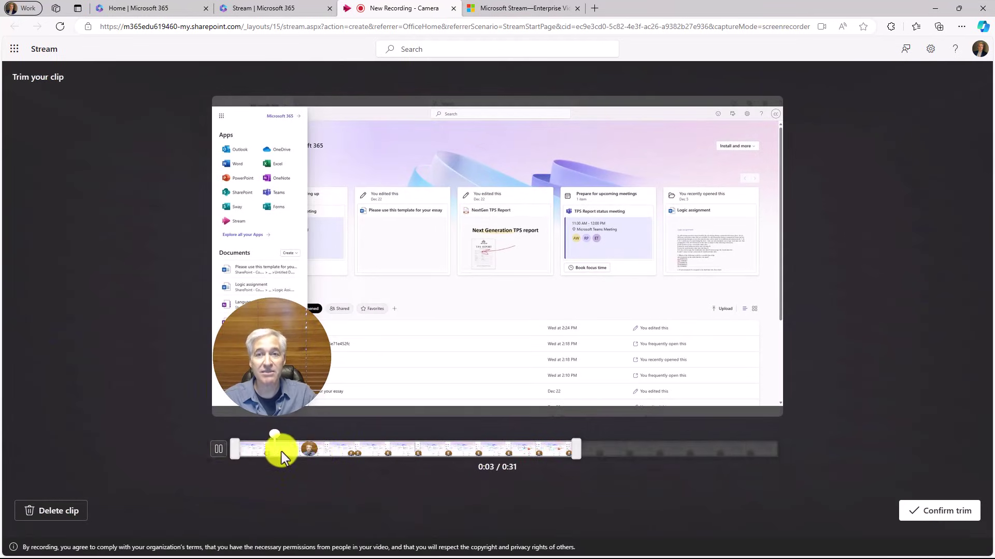
left_click(218, 449)
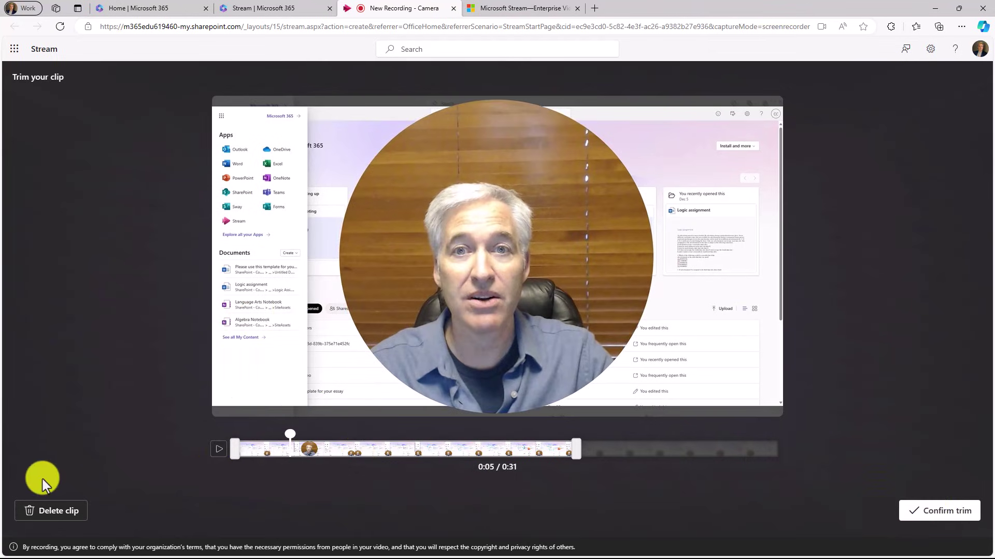
left_click(939, 511)
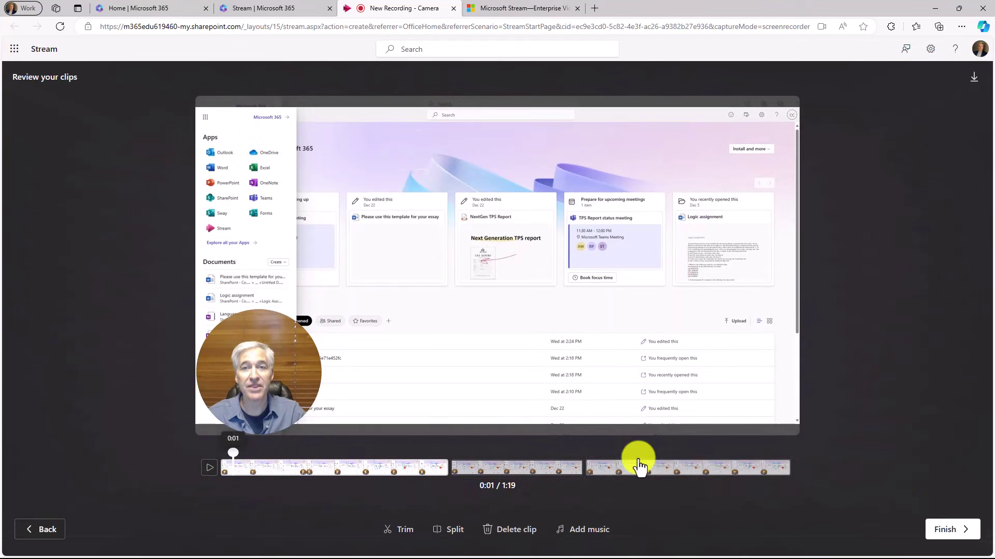
mouse_move(234, 460)
left_mouse_down()
mouse_move(666, 459)
mouse_move(723, 469)
mouse_move(733, 460)
mouse_move(688, 455)
left_mouse_up()
left_click(956, 533)
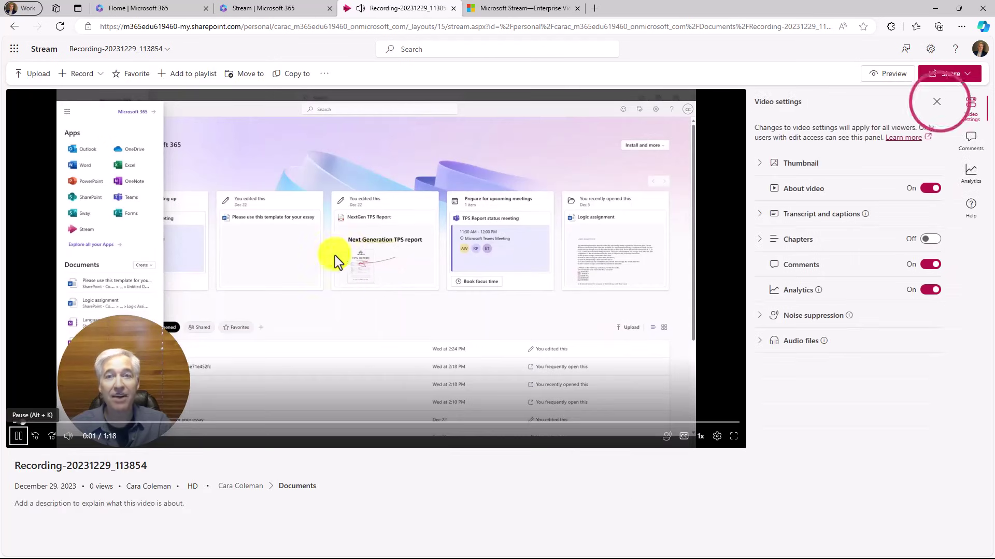
Pause the saved Recording-20231229_113854 video and return to the Stream start page
left_click(20, 436)
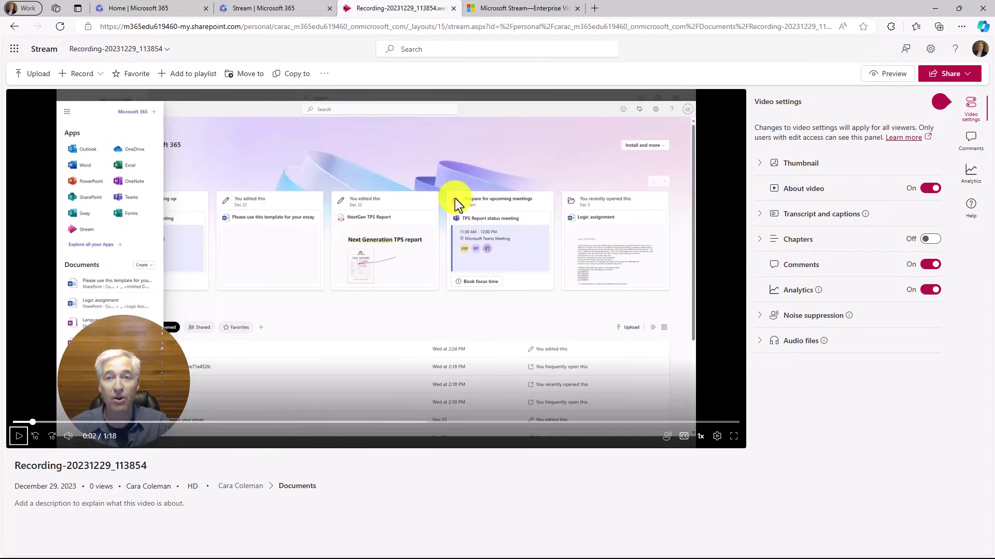
left_click(44, 49)
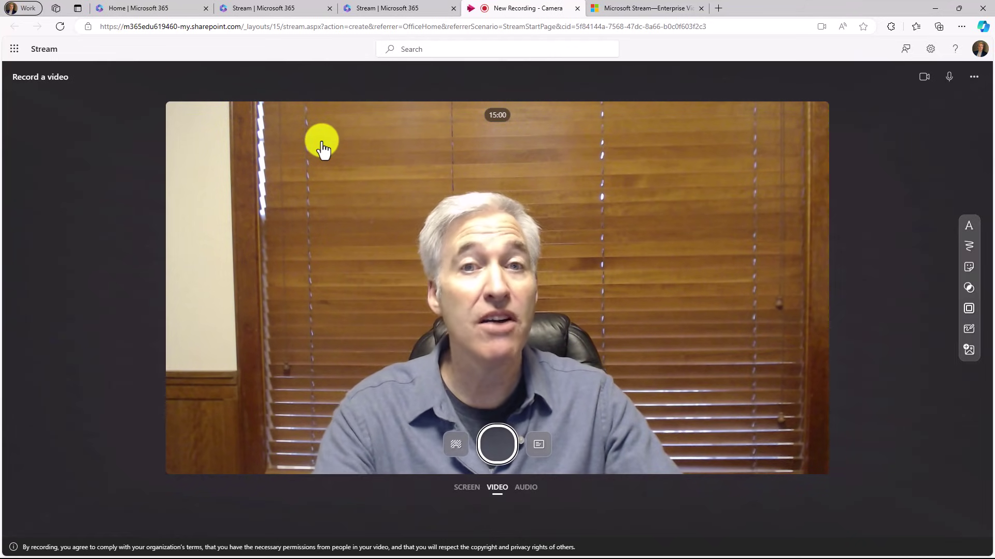
Cycle the recorder through Screen, Video and Audio modes, ending on camera Video
left_click(468, 490)
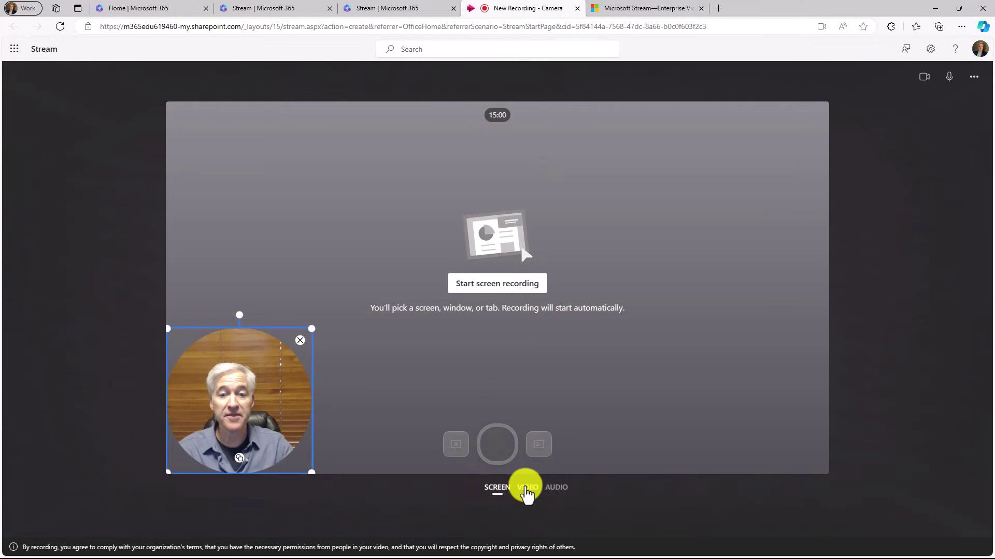
left_click(526, 489)
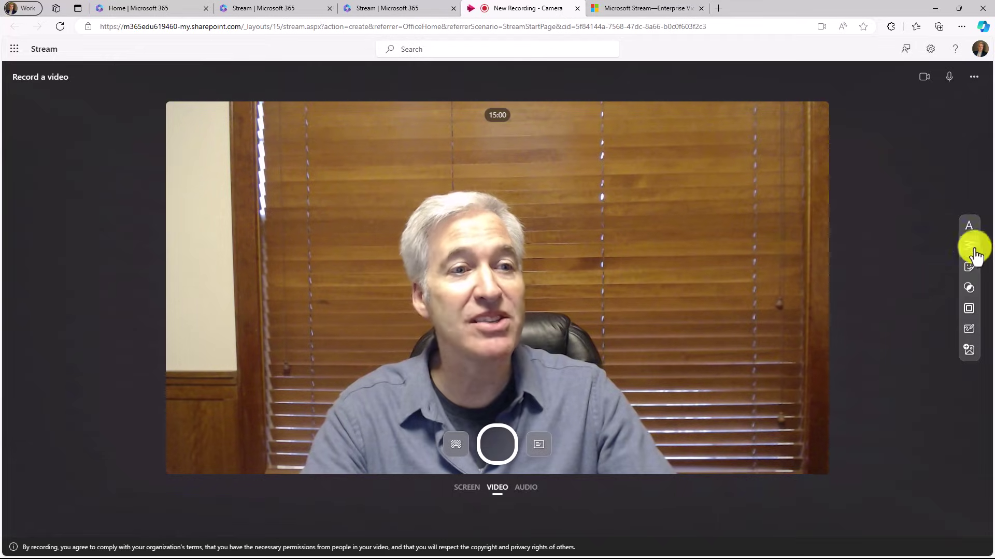
left_click(531, 487)
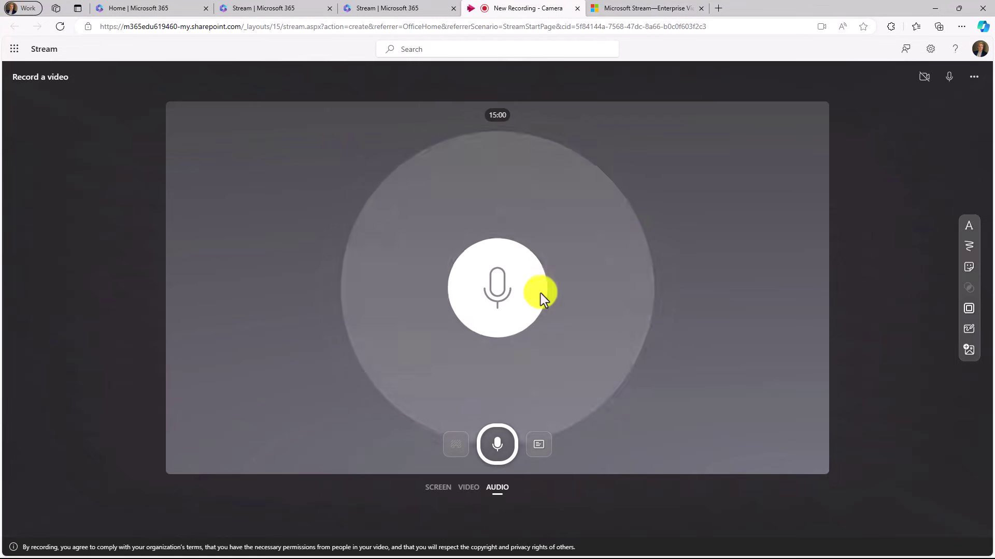
left_click(469, 488)
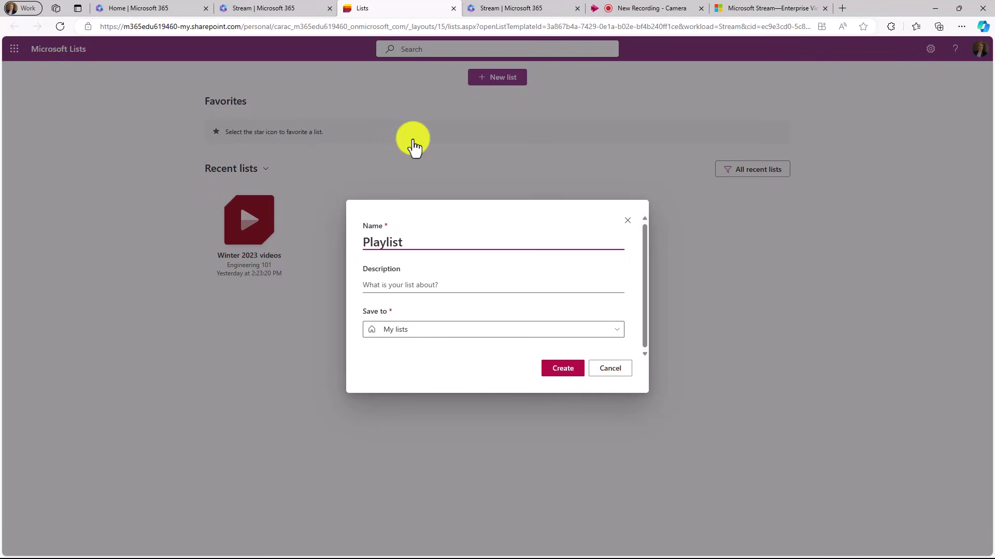
Create the list 'TPS Report greatest hits' with description 'TPS reports', saved to My lists
type("TPS Report greatest hits")
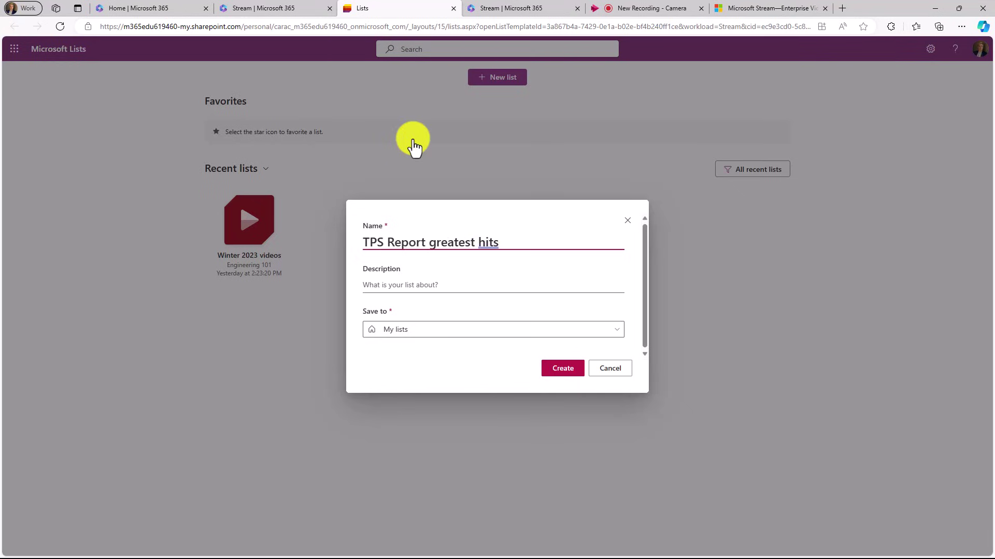
left_click(433, 286)
type("TPS reports")
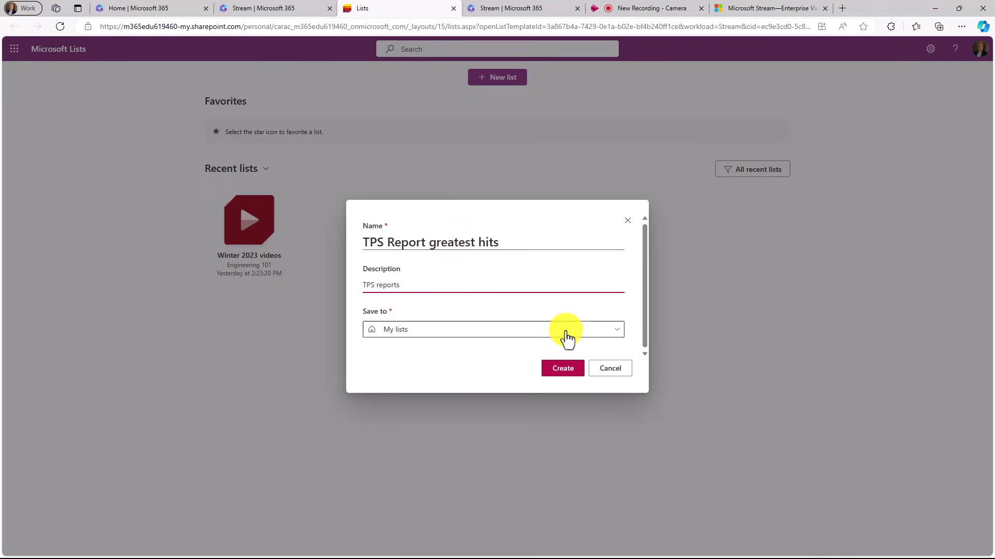
left_click(566, 334)
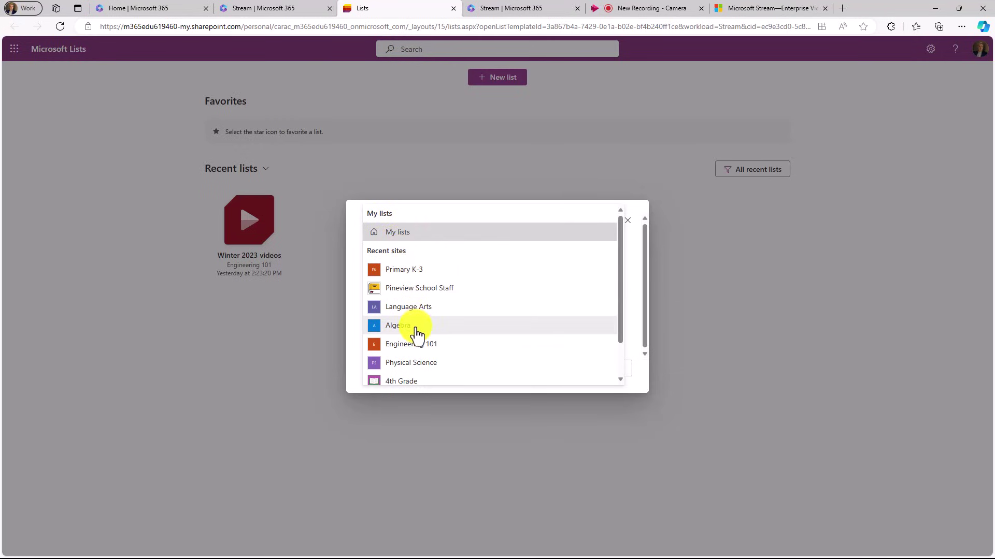
scroll(414, 332, "down", 2)
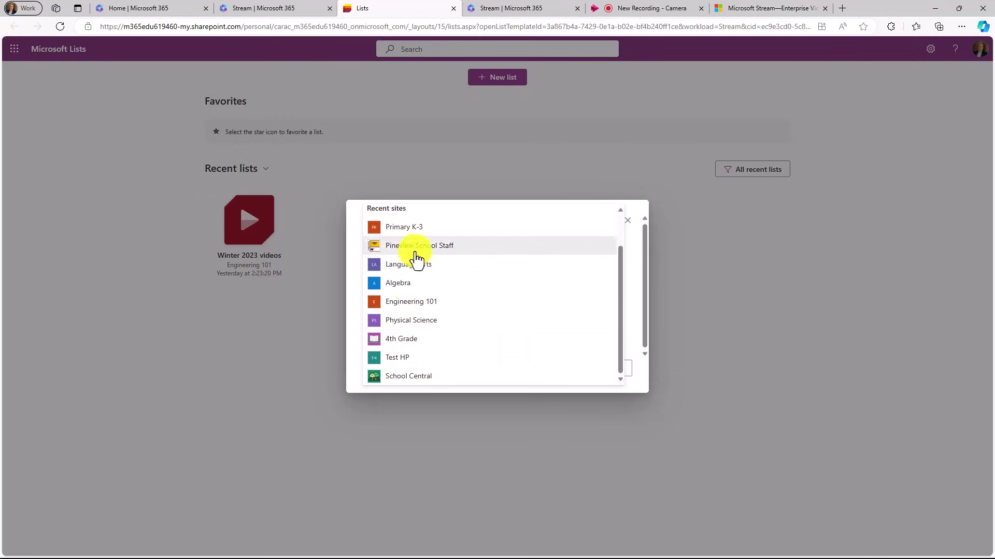
scroll(435, 357, "up", 2)
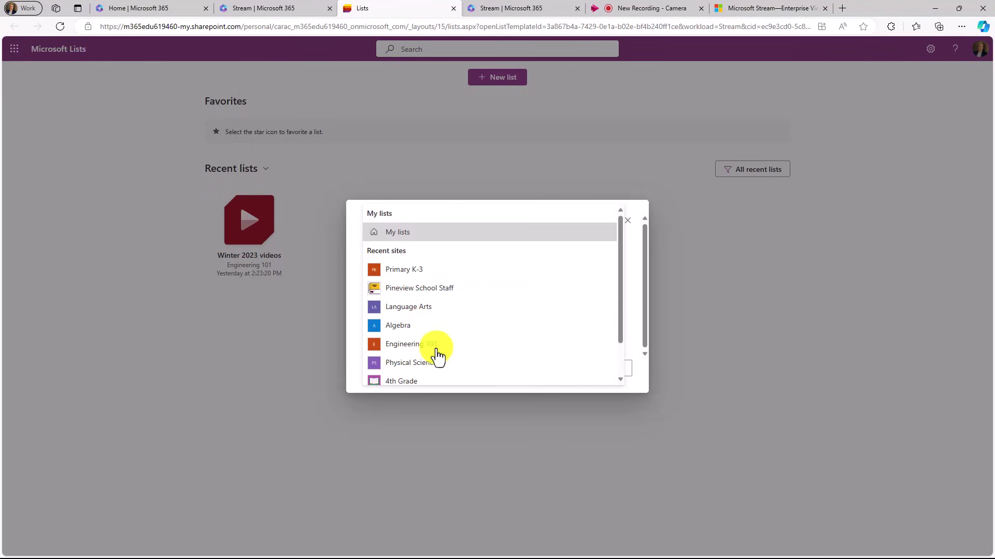
left_click(404, 234)
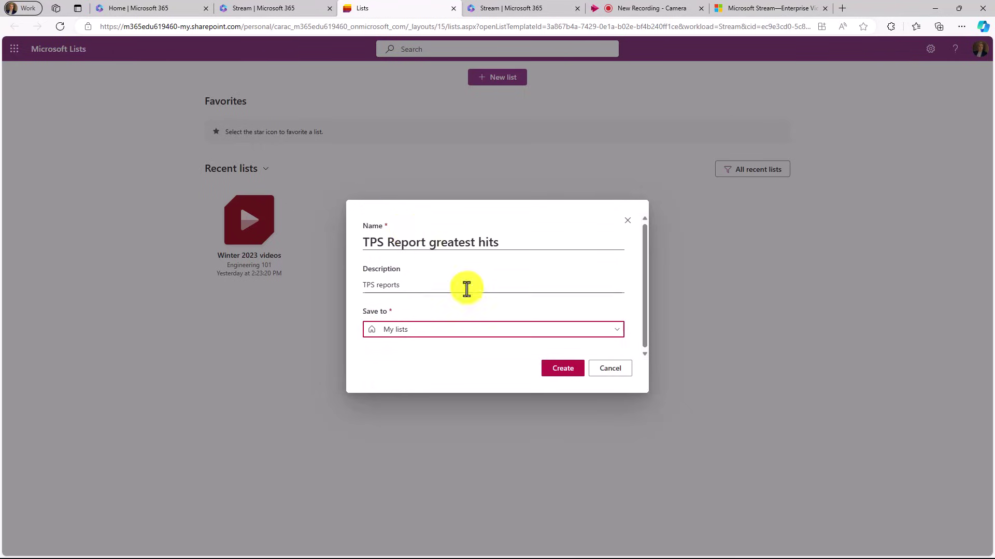
left_click(561, 368)
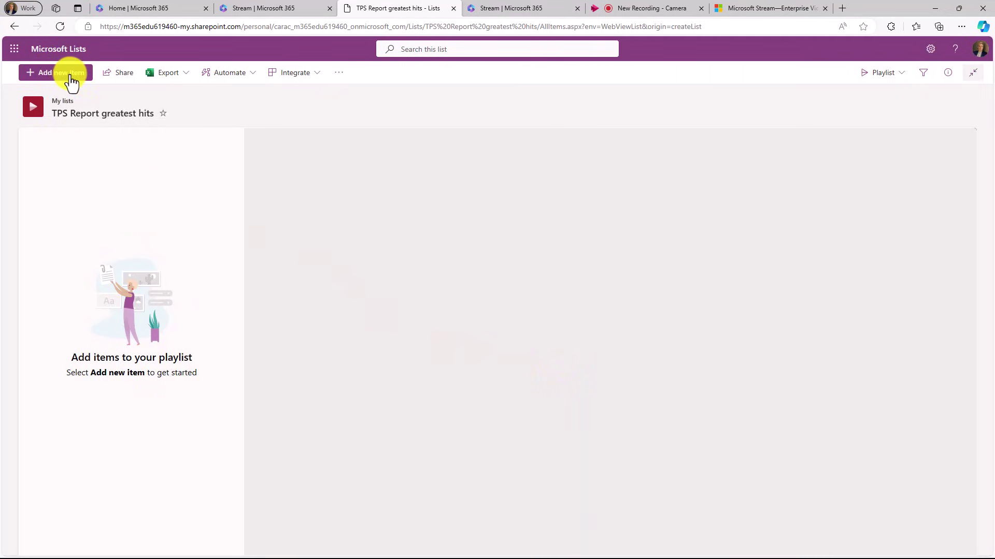
Add Actionable Insights demo.mp4, Learning Accelerators.mp4 and Recording-20231229_113854.webm to the playlist
left_click(71, 81)
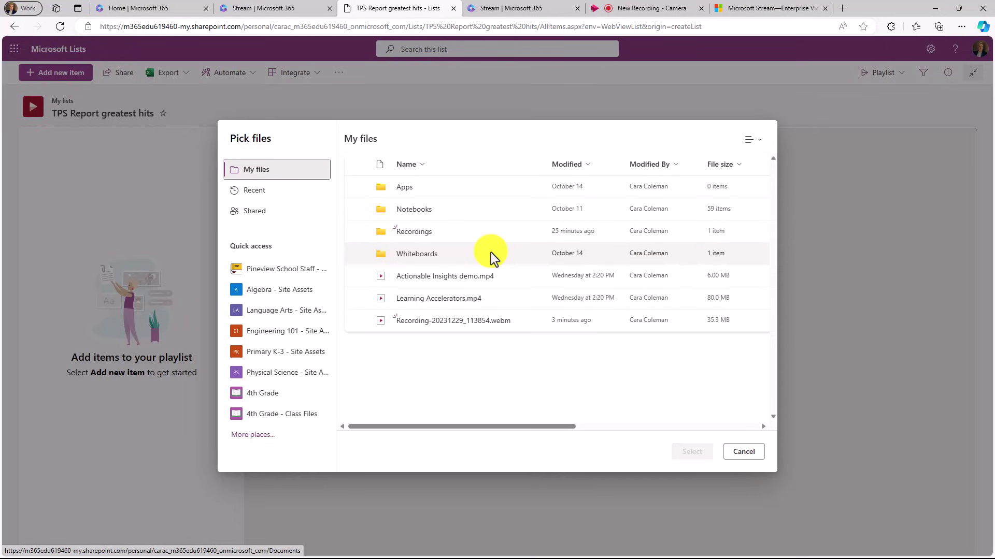
left_click(357, 276)
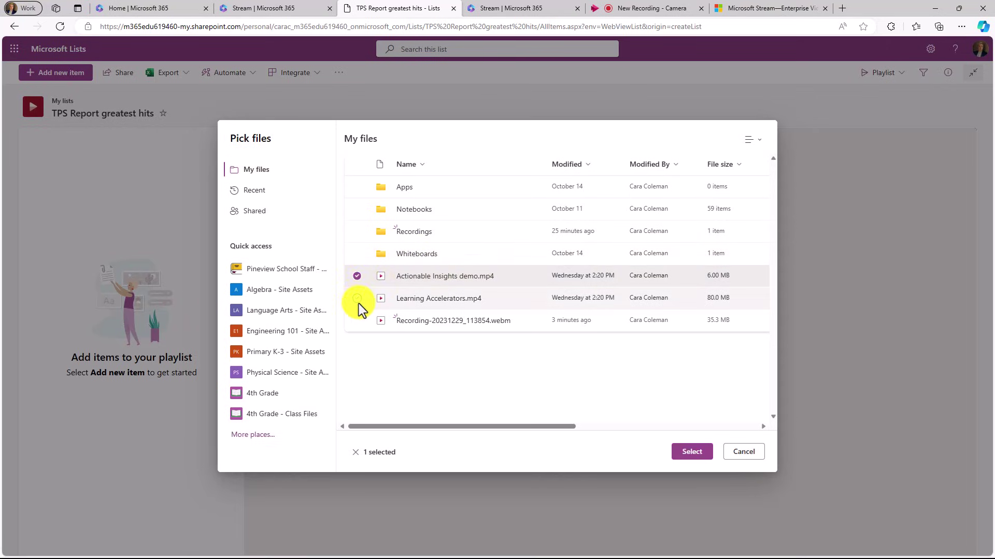
left_click(357, 299)
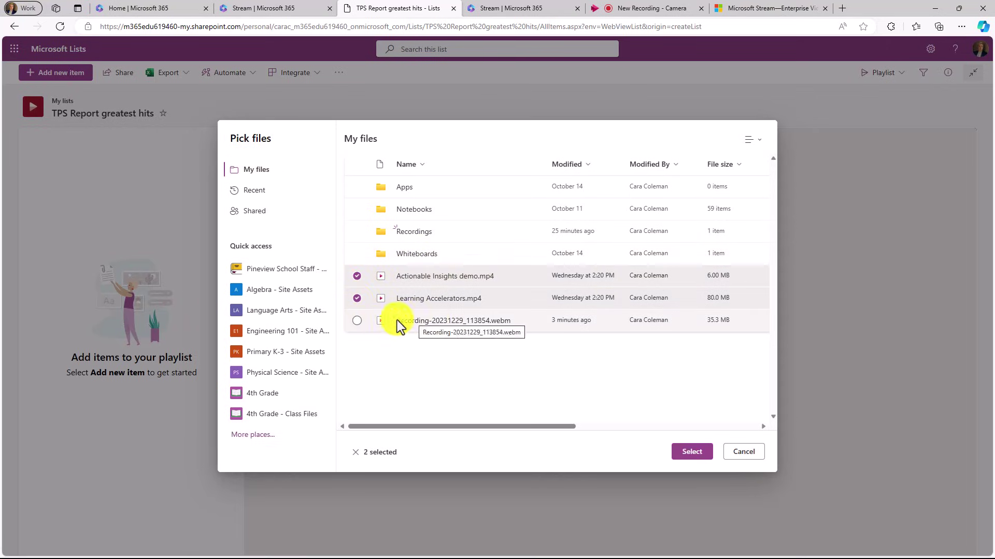
left_click(356, 321)
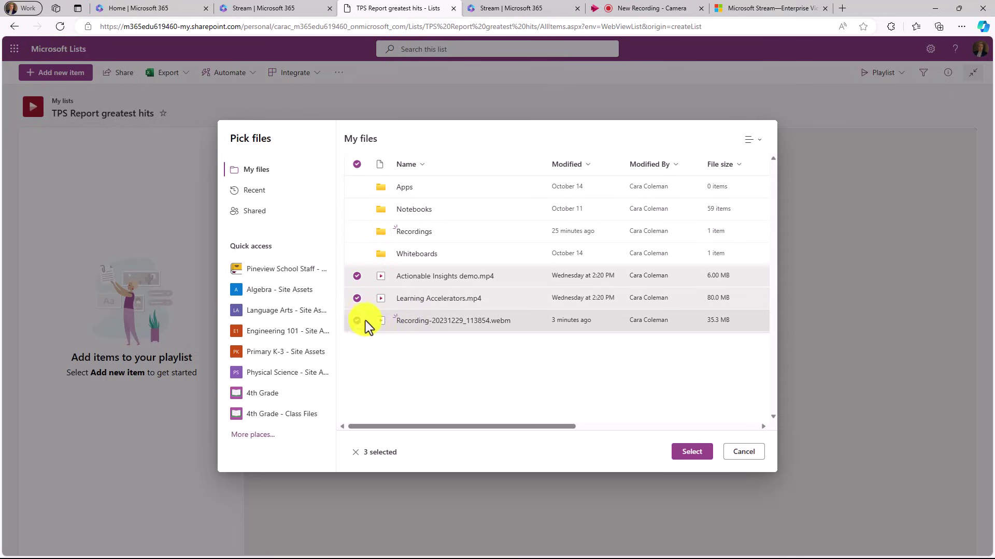
left_click(692, 452)
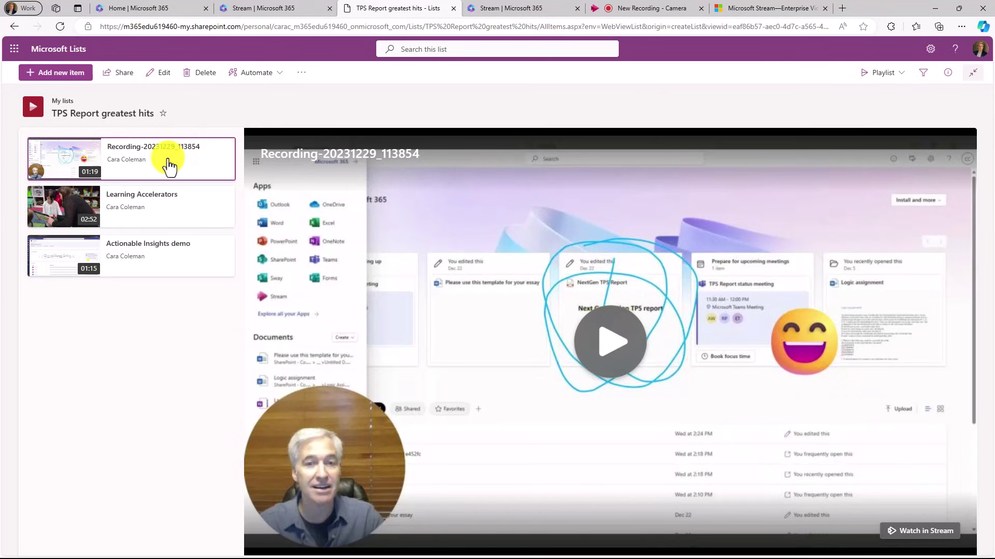
Play each of the three playlist videos in turn, keeping the playlist view
left_click(161, 259)
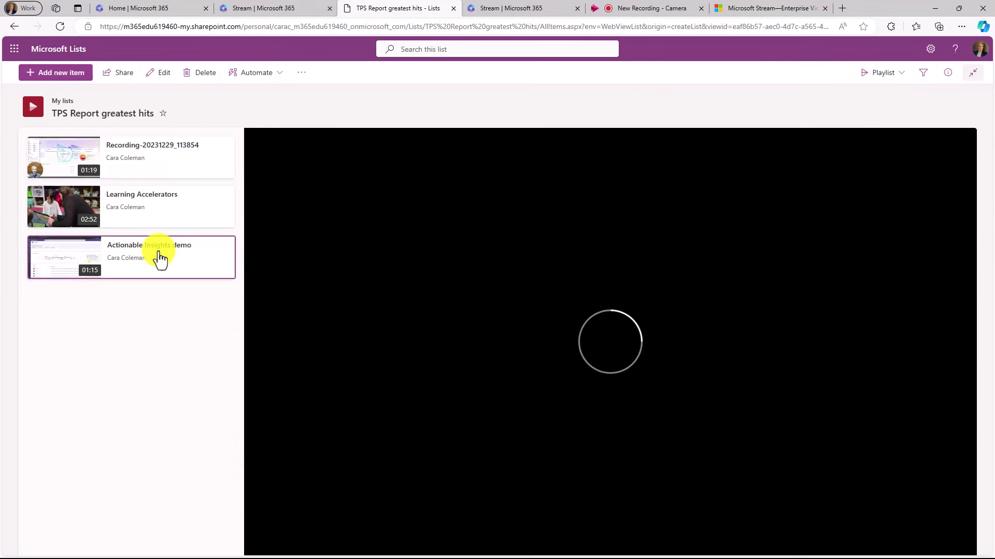
left_click(148, 207)
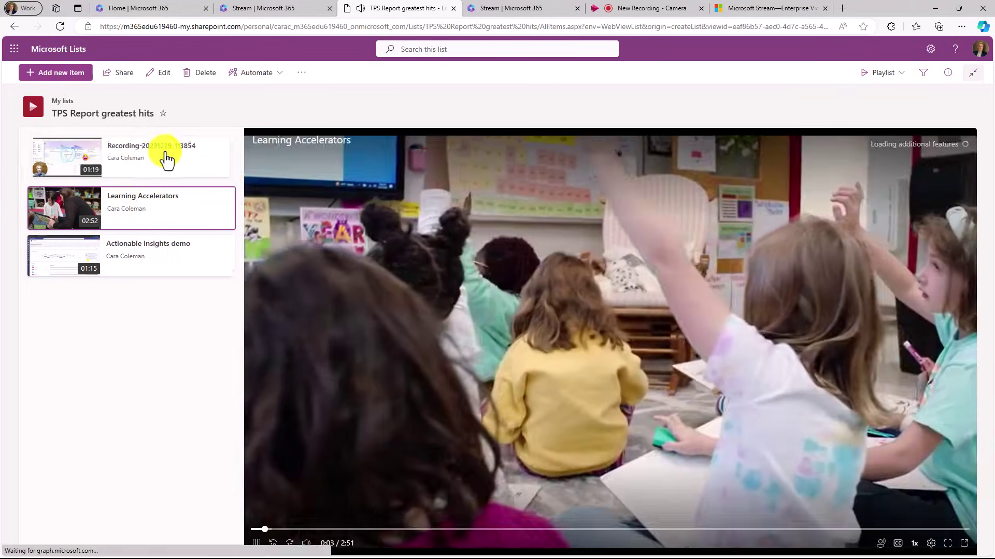
left_click(167, 158)
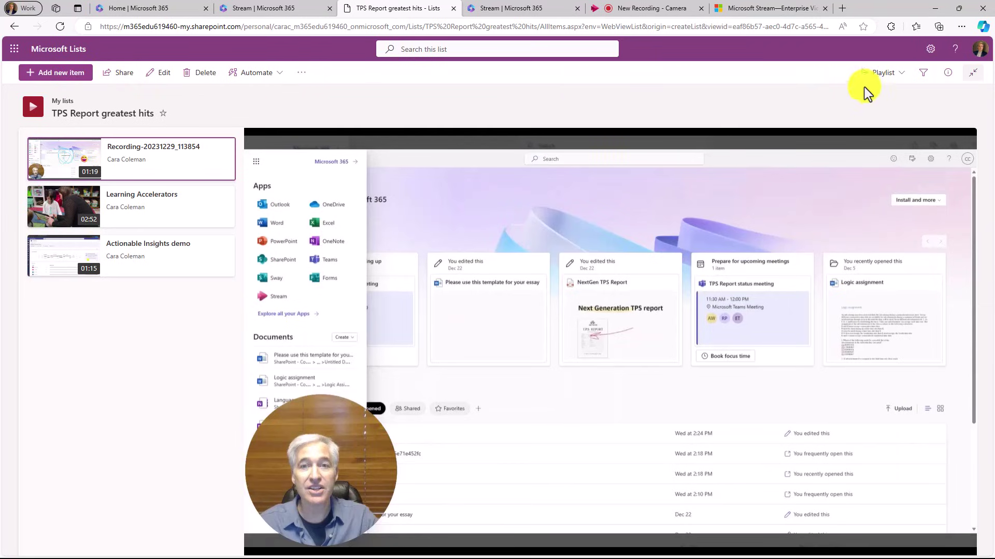
left_click(901, 74)
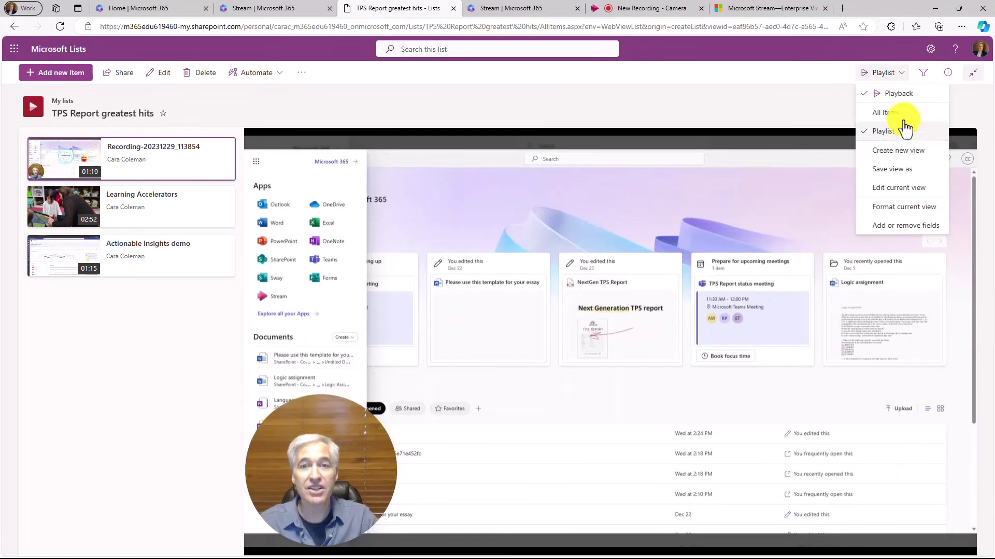
left_click(766, 106)
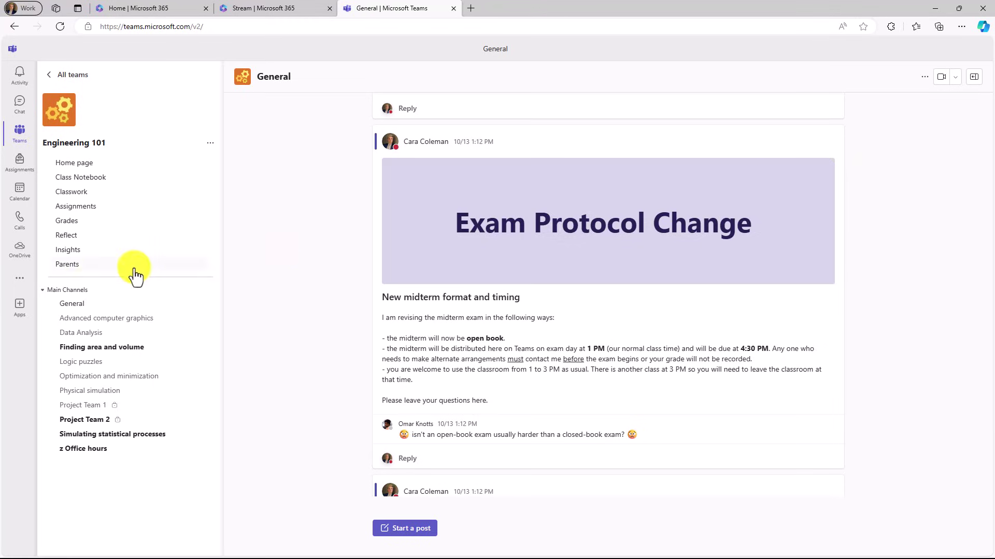
Find the Stream app by searching 'stream', open it, and pin it to the Teams app bar
left_click(19, 280)
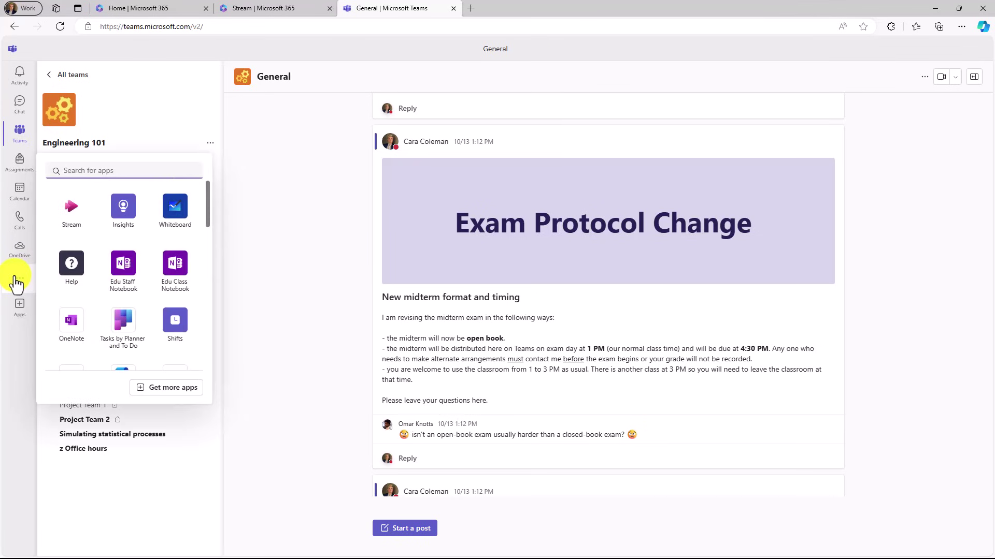
type("stream")
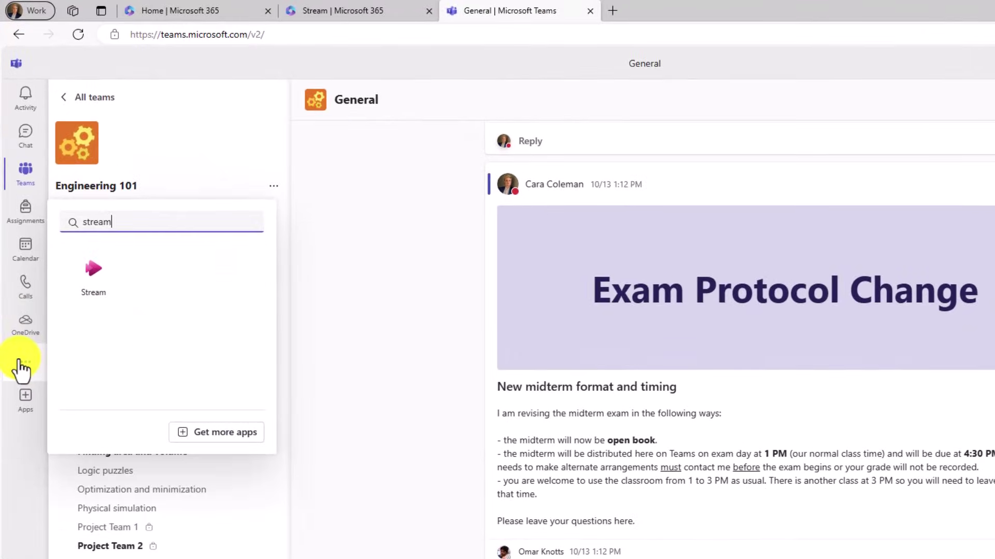
left_click(93, 277)
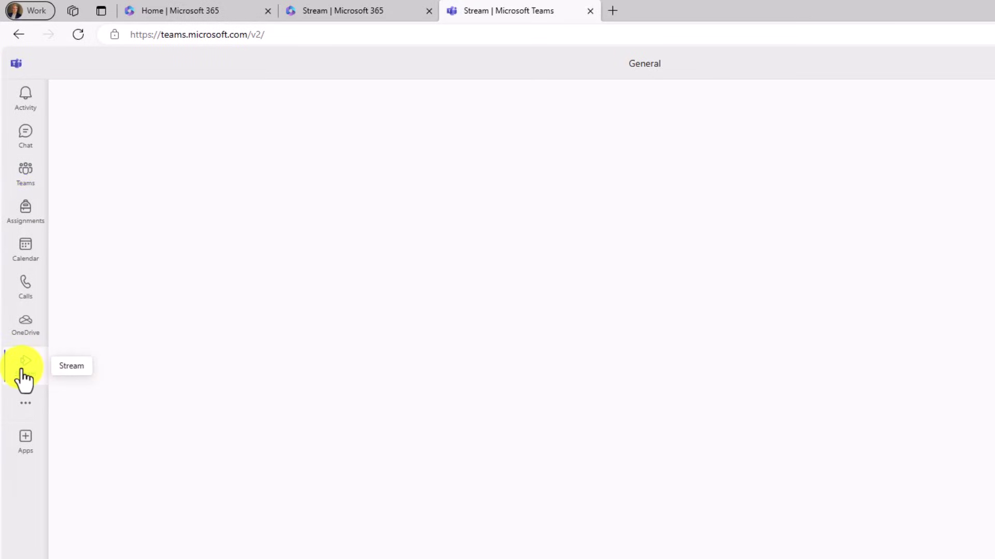
right_click(22, 372)
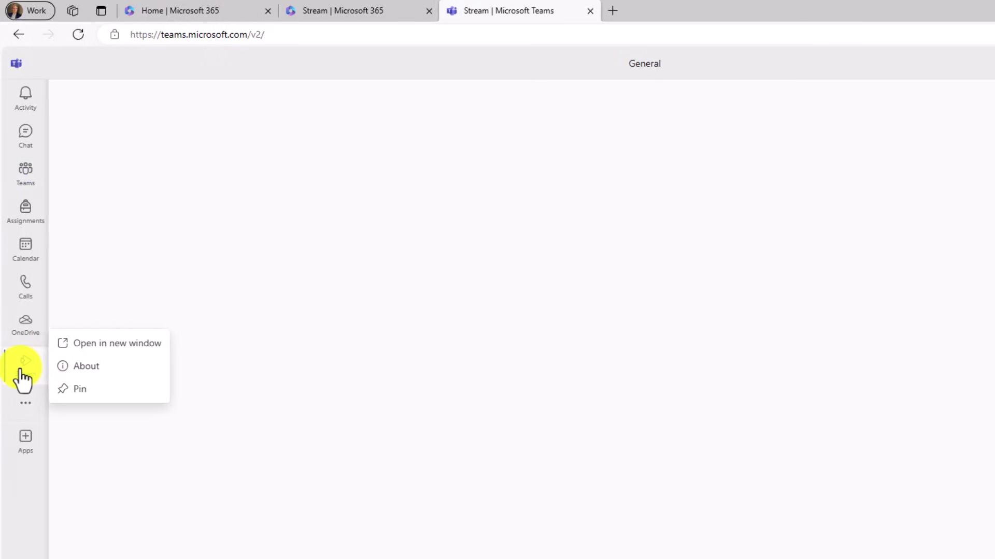
left_click(82, 389)
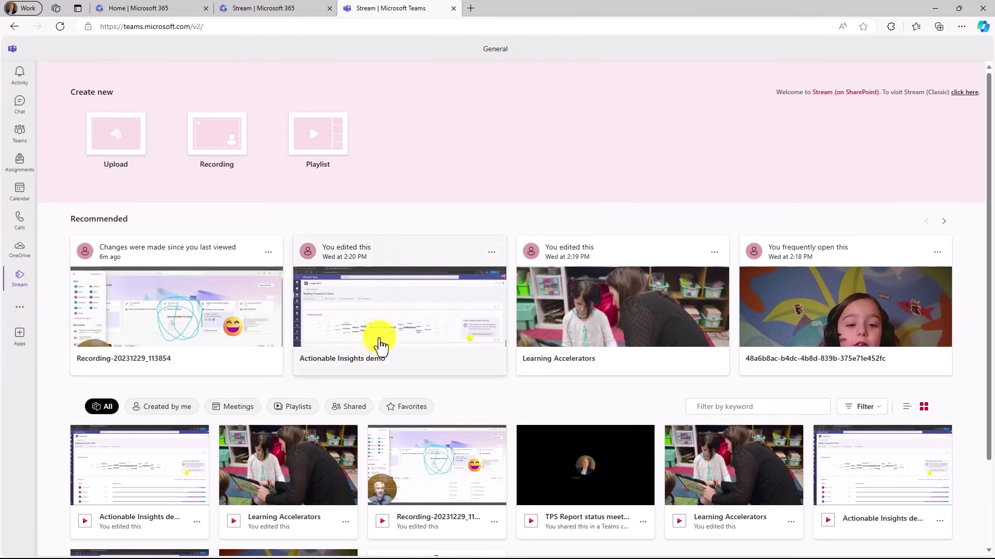
Filter the Stream library by Created by me, Shared, then Favorites in list view, and reopen Stream
left_click(193, 409)
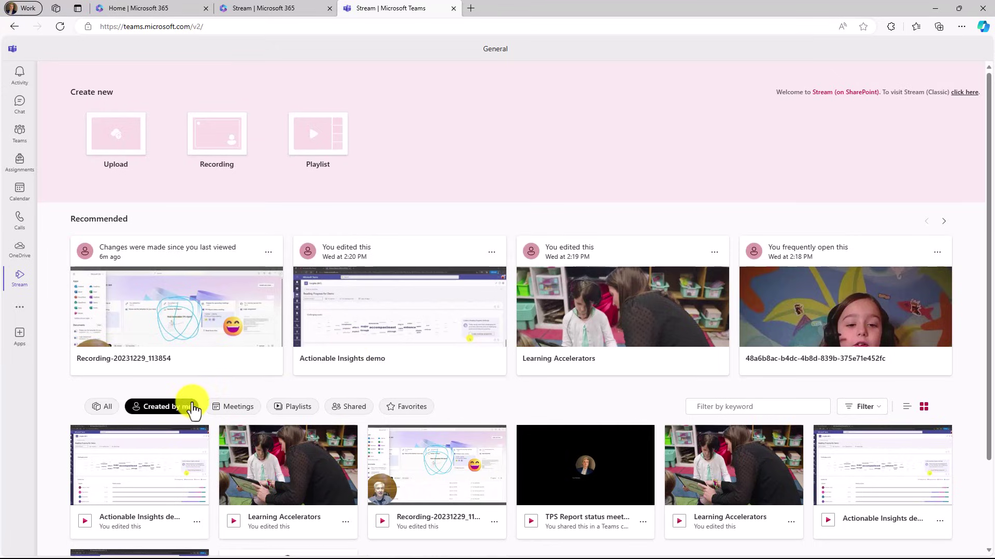
left_click(351, 409)
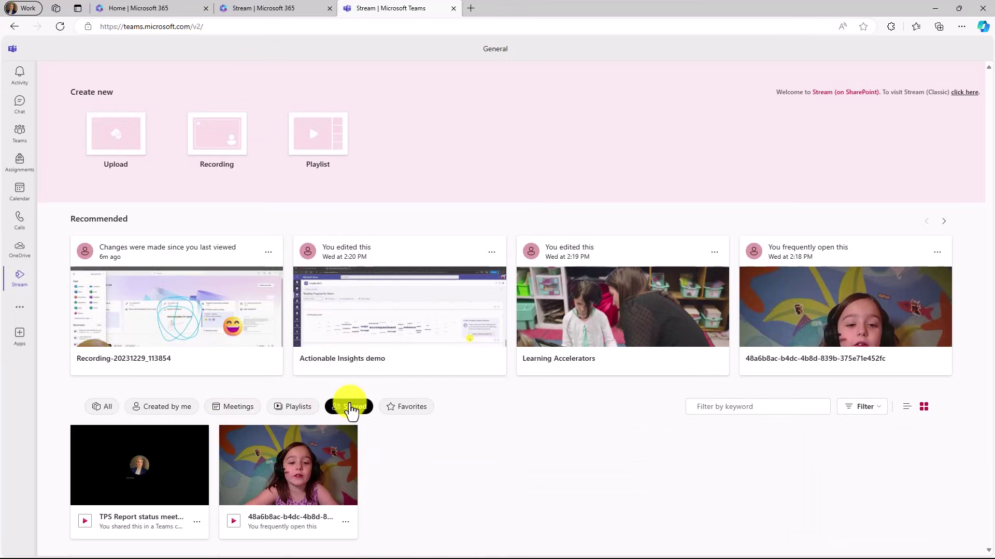
left_click(409, 409)
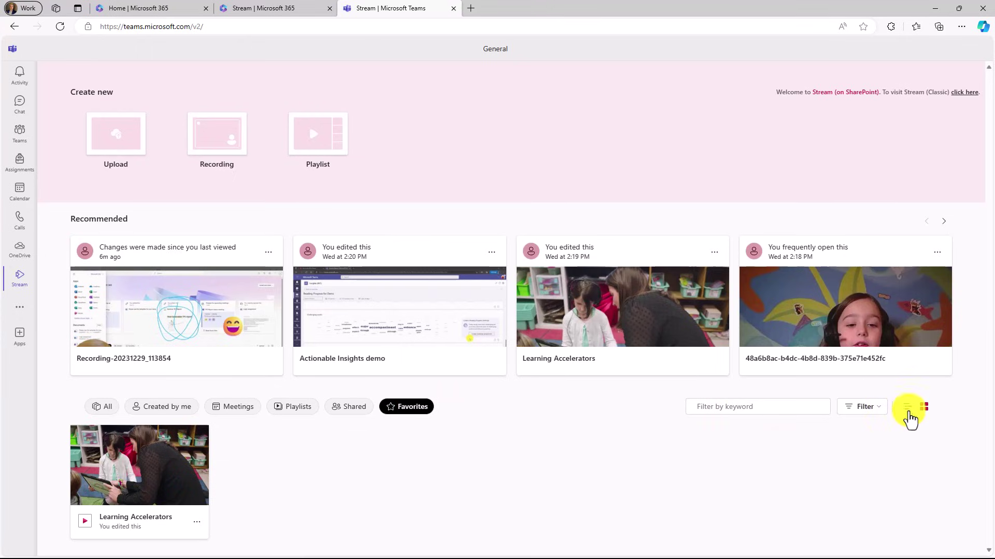
left_click(907, 409)
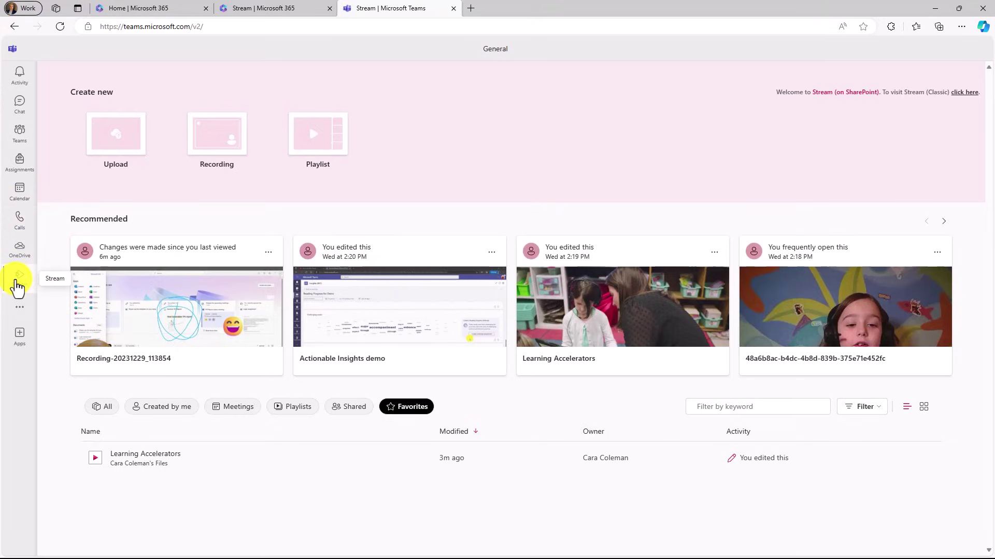
left_click(20, 133)
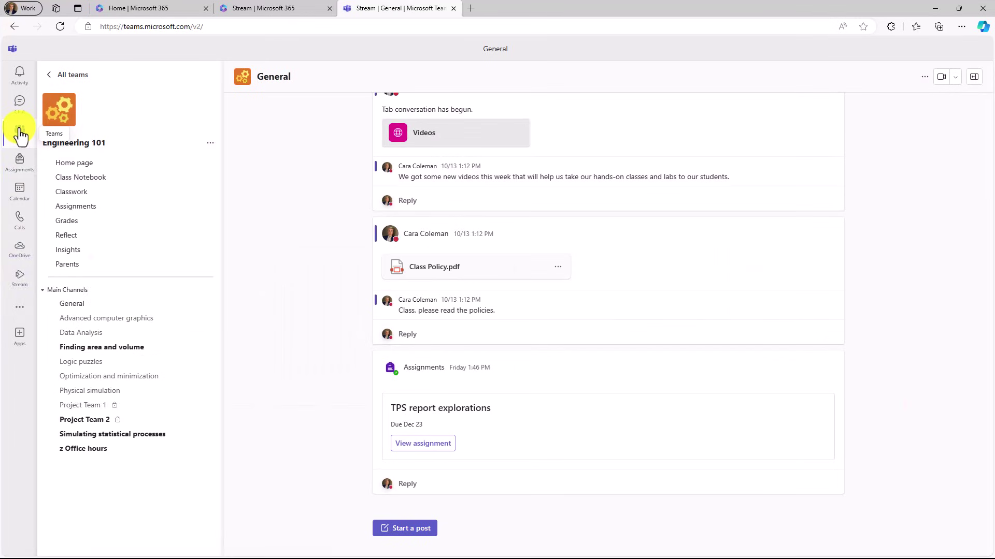
left_click(19, 286)
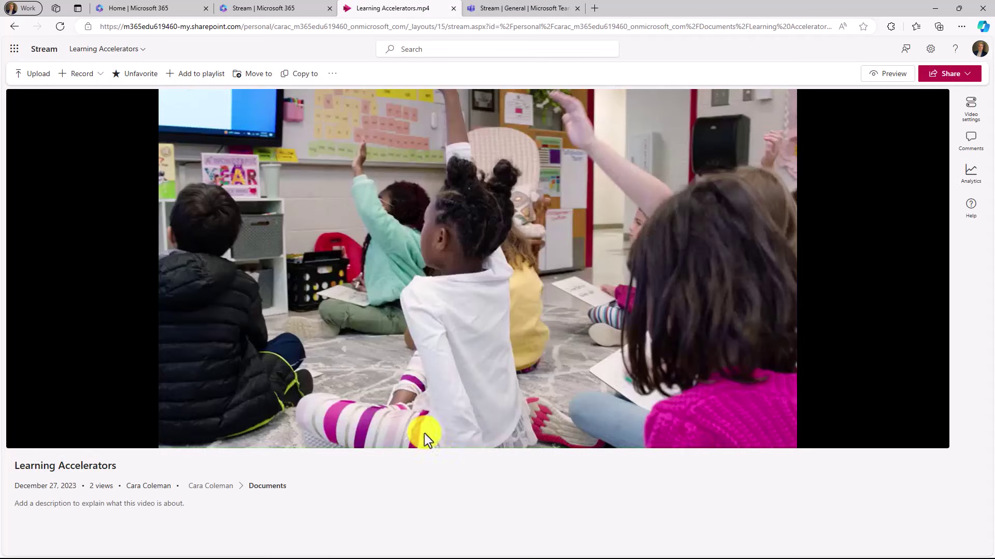
Open Learning Accelerators' analytics and switch the views chart through 30, 90, then 7 days
mouse_move(717, 244)
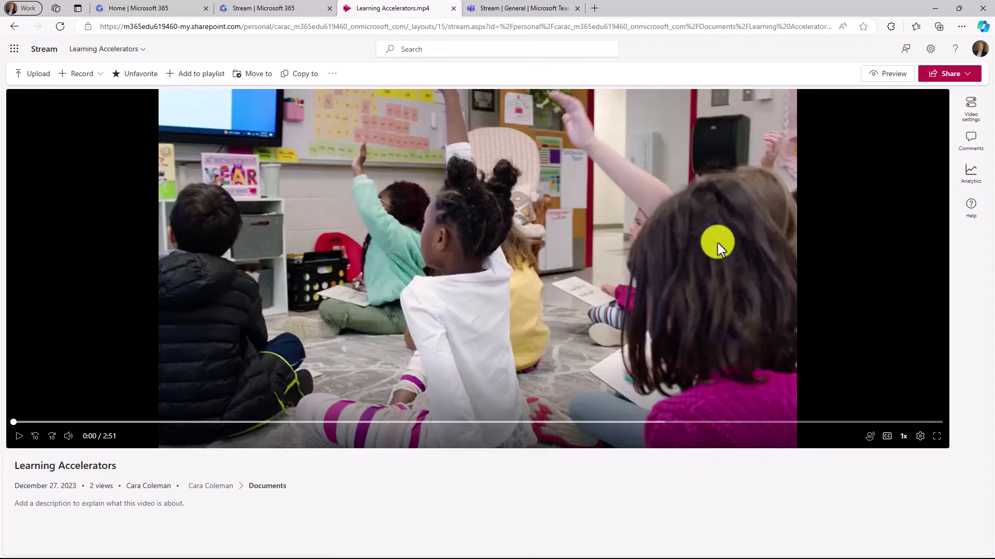
left_click(969, 175)
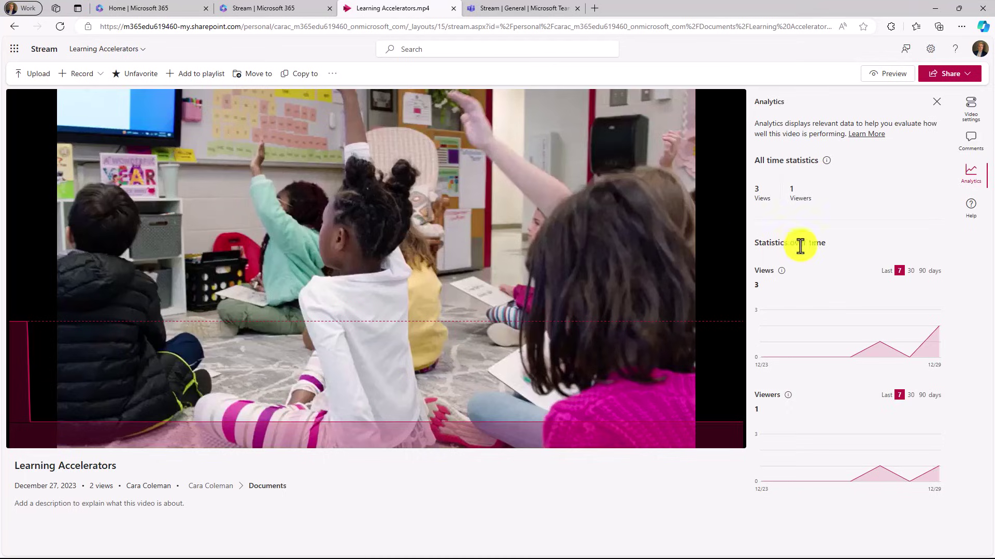
left_click(909, 271)
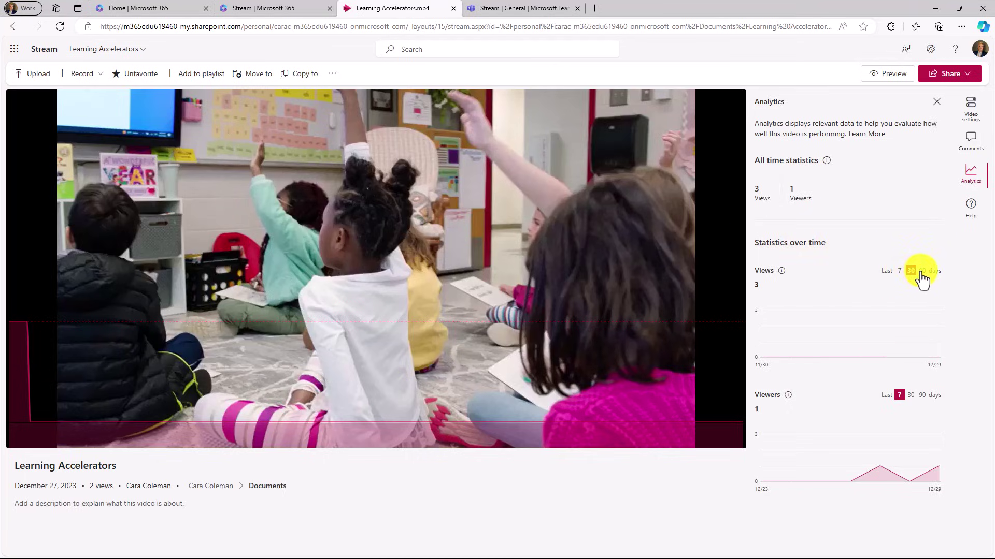
left_click(921, 271)
left_click(899, 272)
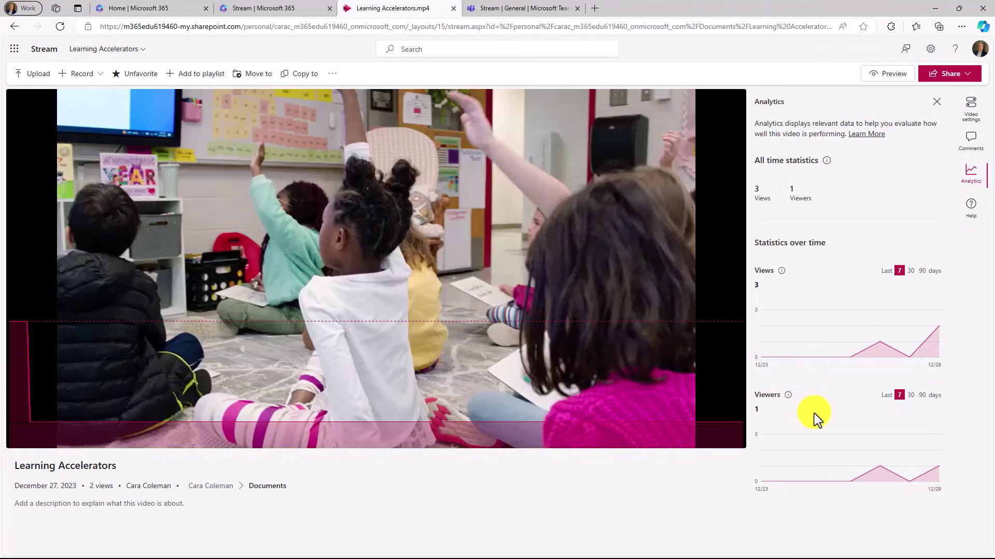
mouse_move(12, 357)
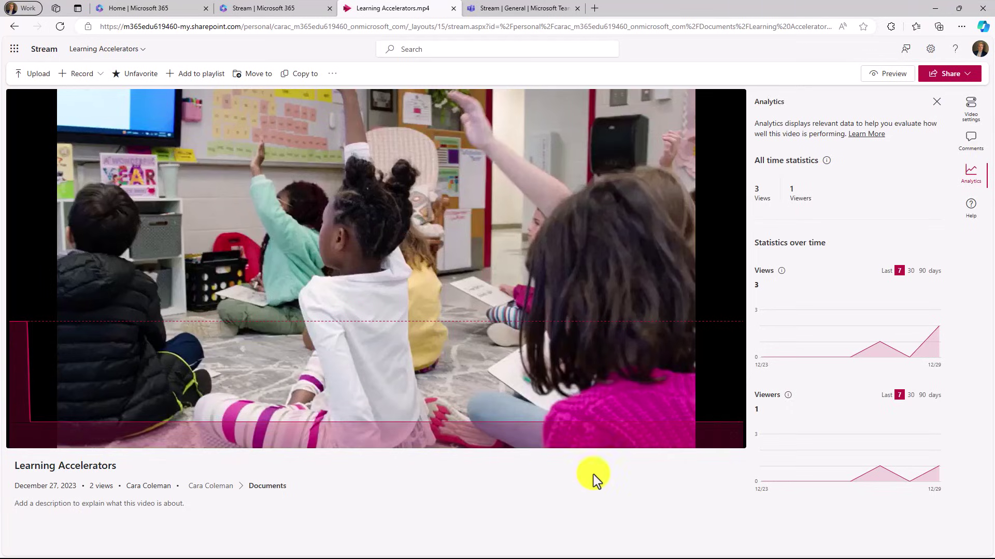
mouse_move(850, 338)
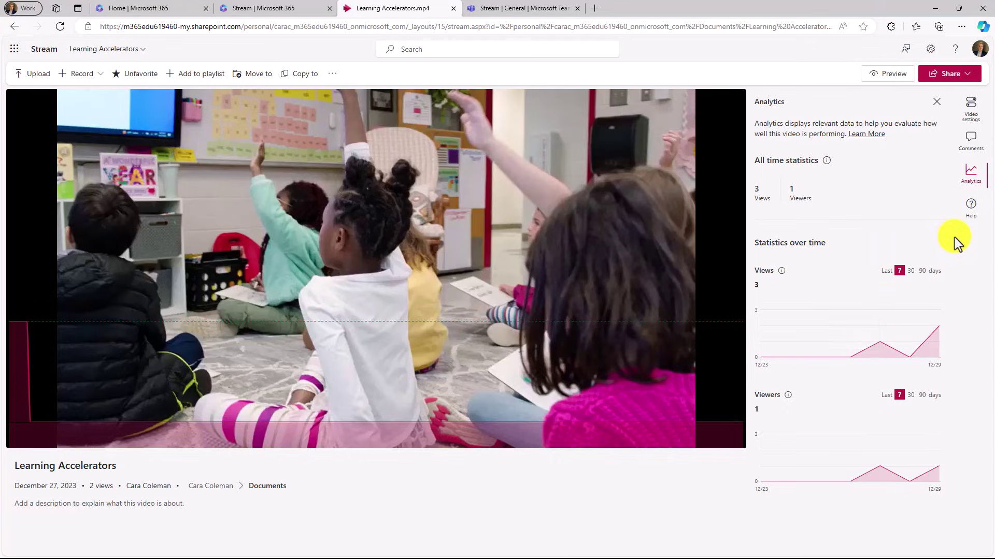
In the video's settings, turn chapters on, comments and analytics off, then preview it
left_click(971, 119)
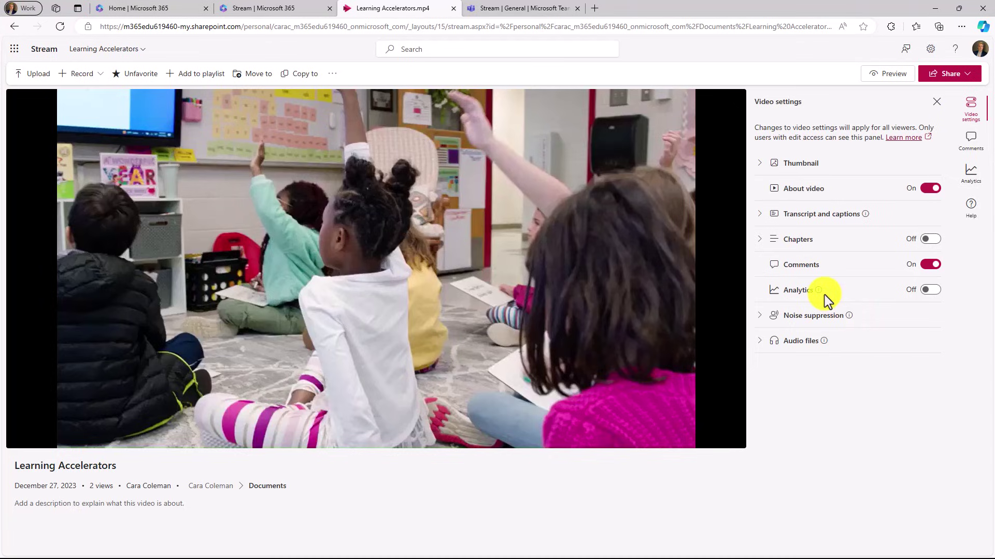
left_click(930, 292)
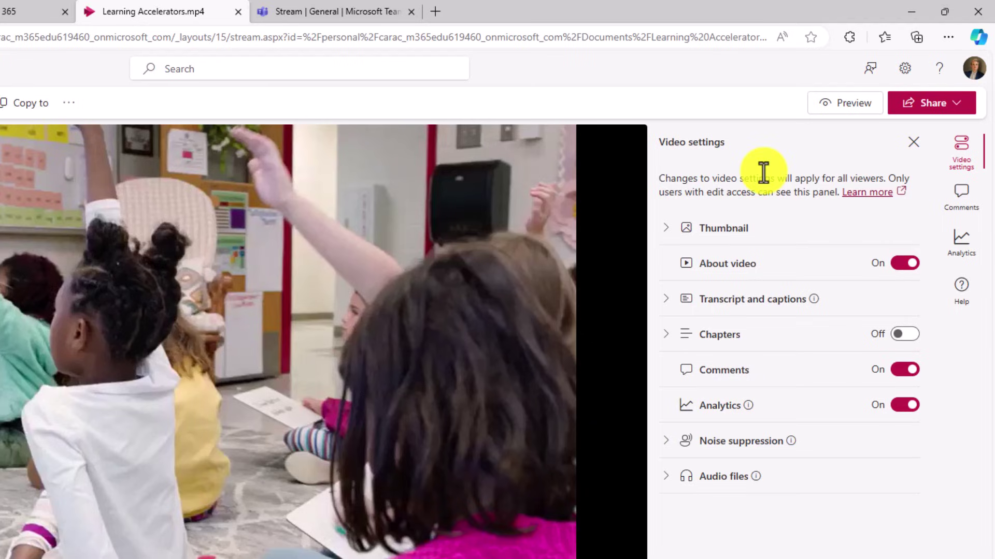
left_click(907, 336)
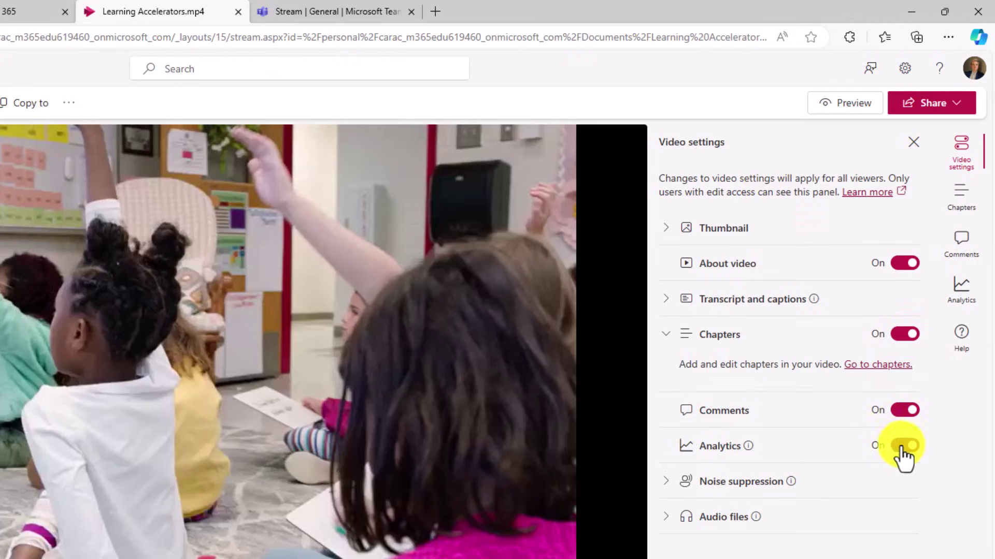
left_click(903, 410)
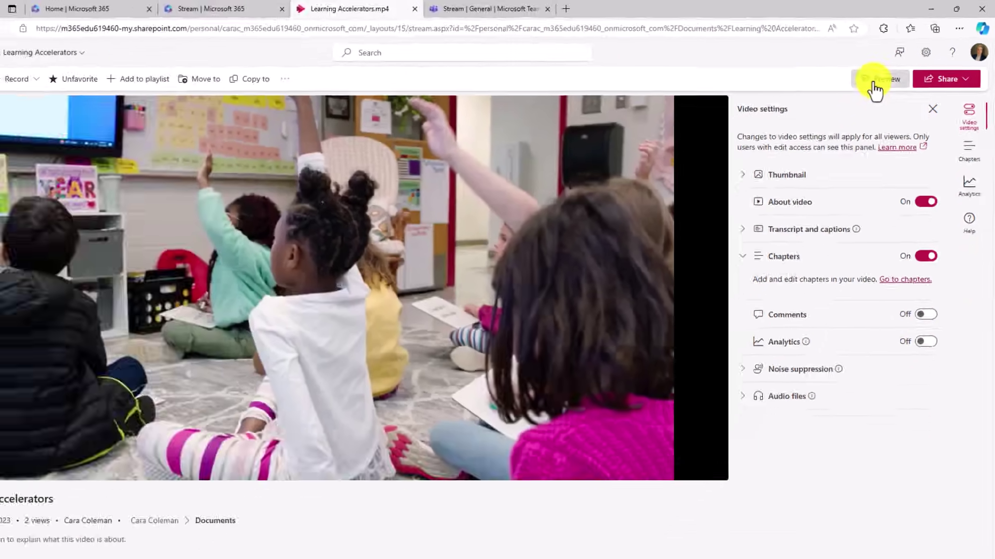
left_click(843, 103)
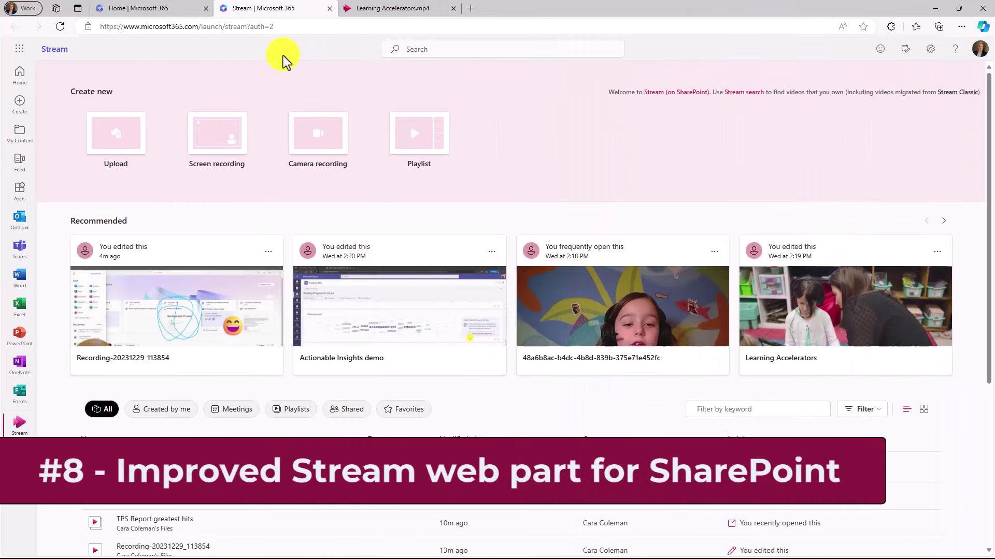
Go to SharePoint's Engineering 101 site, edit its home page, and add a web part in column two
left_click(19, 48)
left_click(49, 188)
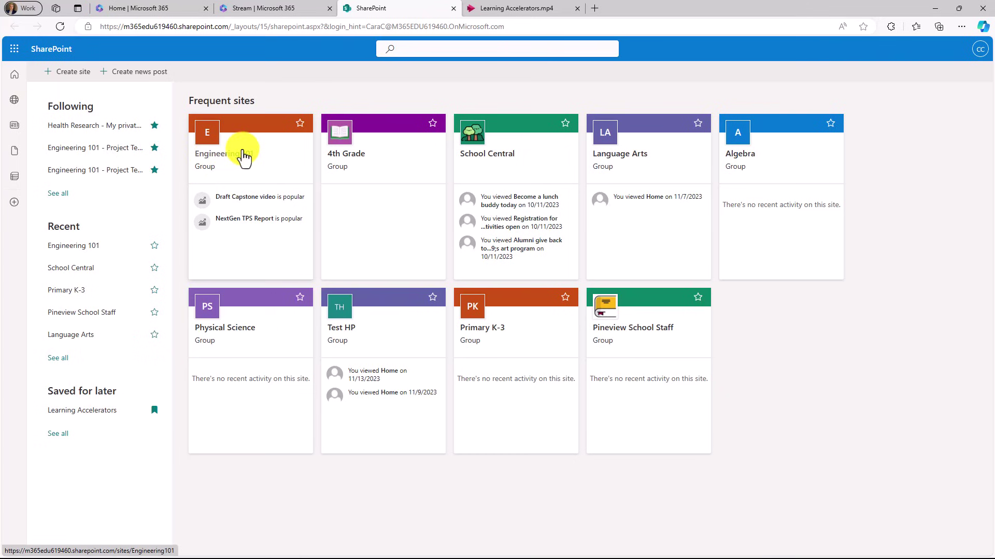
left_click(244, 159)
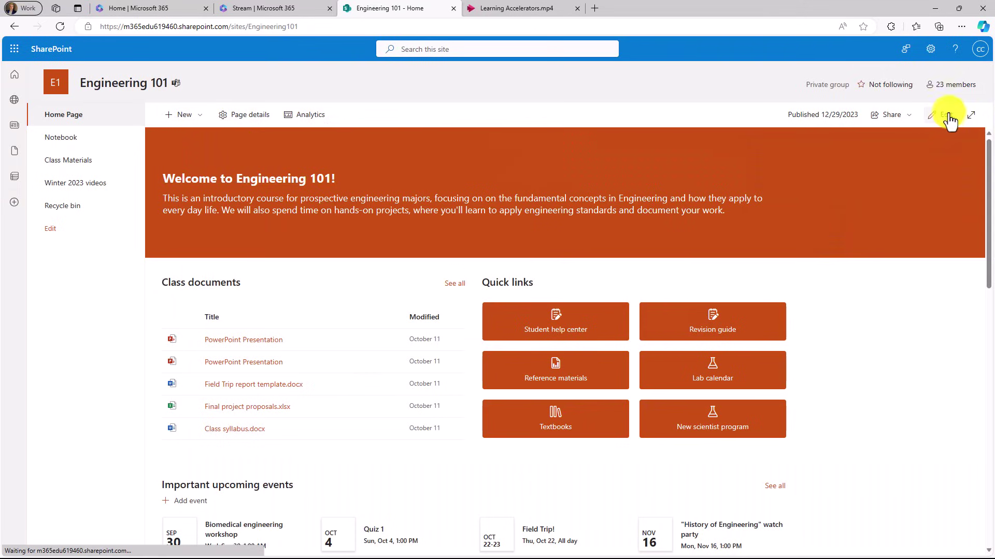
left_click(948, 118)
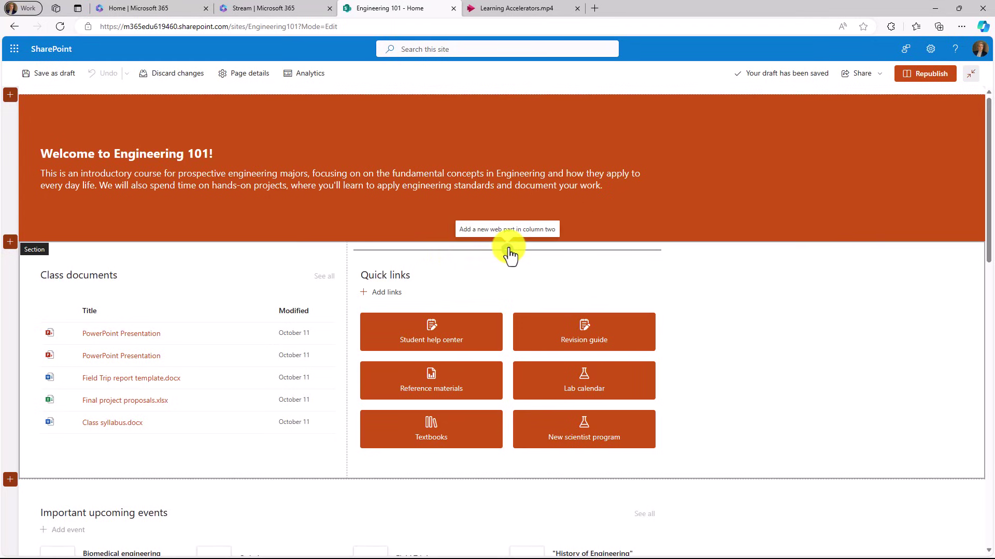
left_click(507, 250)
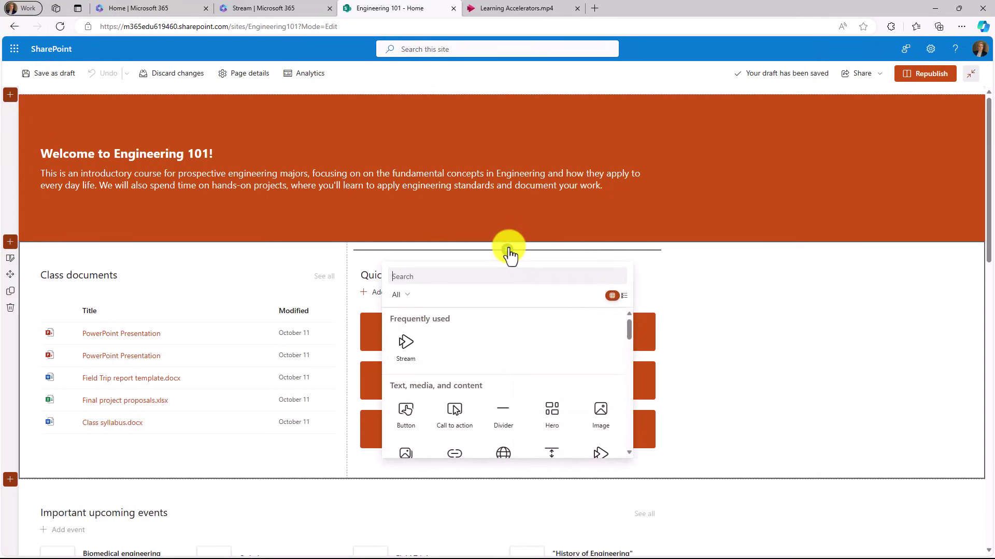
Insert the Stream web part and page through its video thumbnails
type("stream")
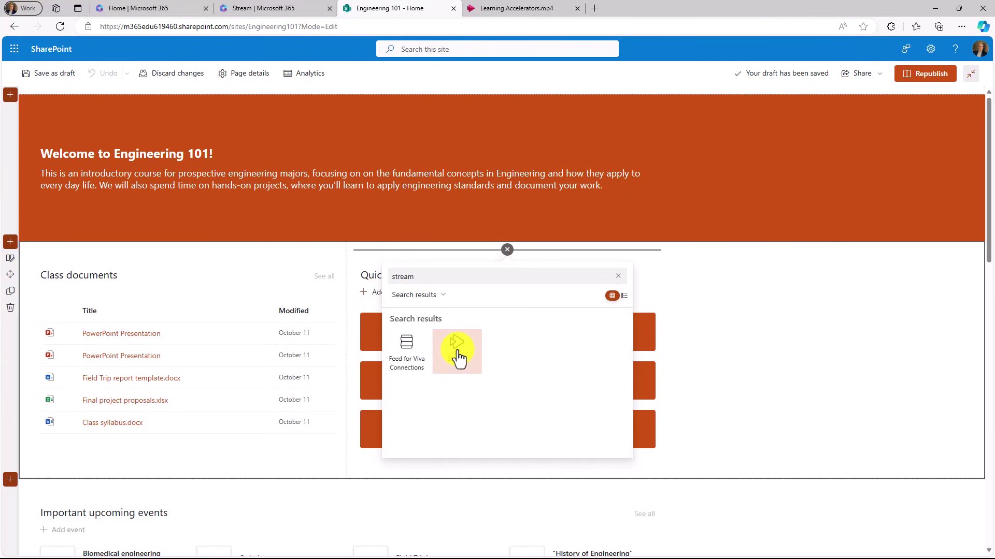
left_click(458, 353)
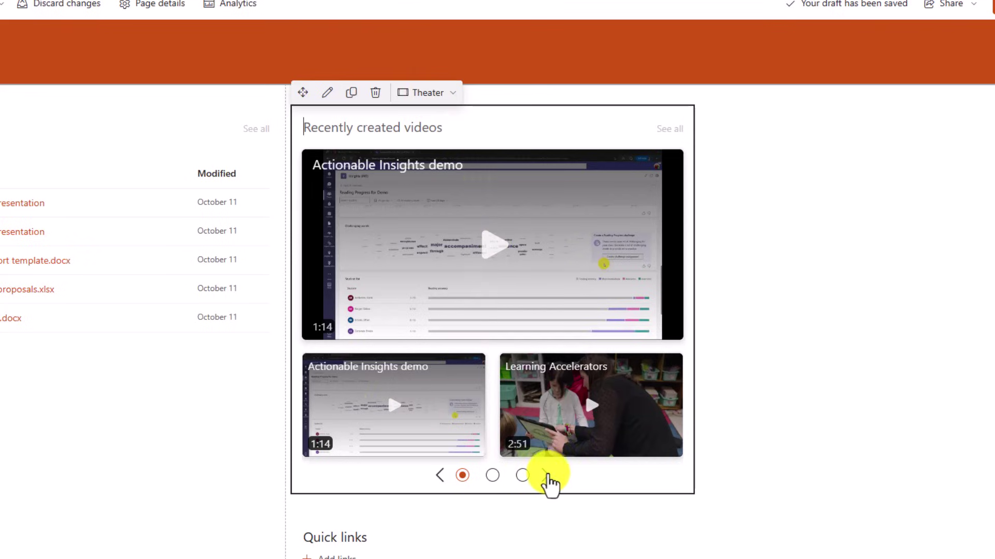
left_click(546, 475)
left_click(546, 475)
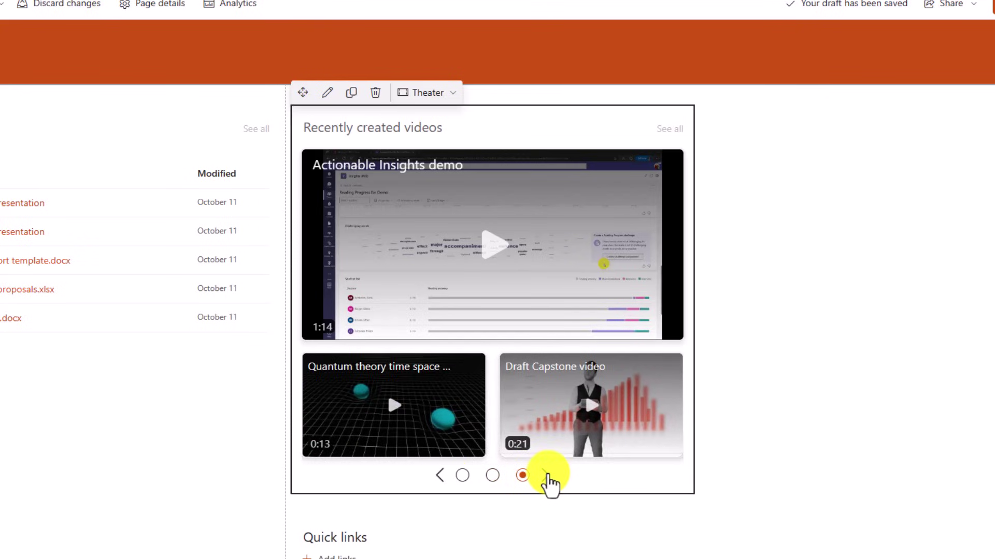
left_click(546, 475)
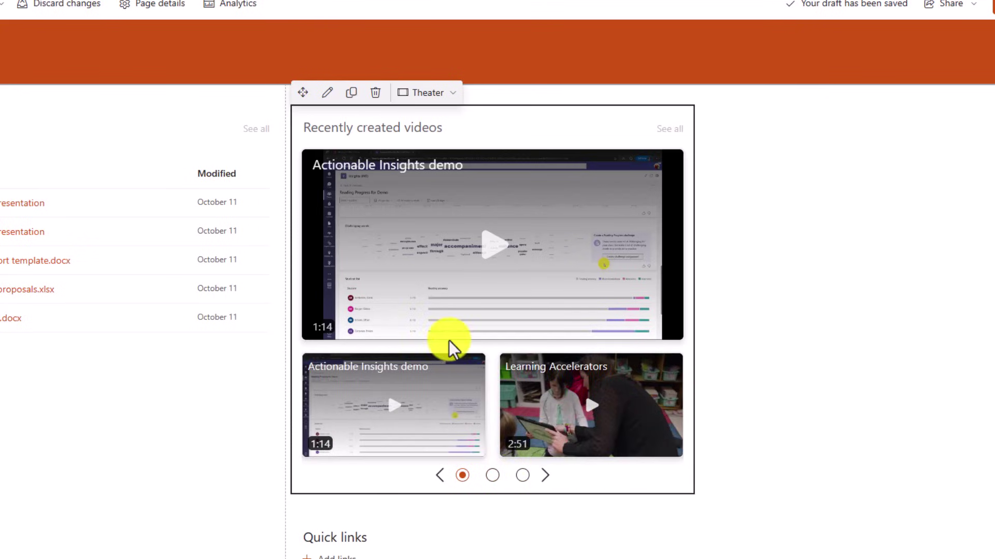
Switch the Stream web part to Grid layout and browse its video carousel
left_click(440, 94)
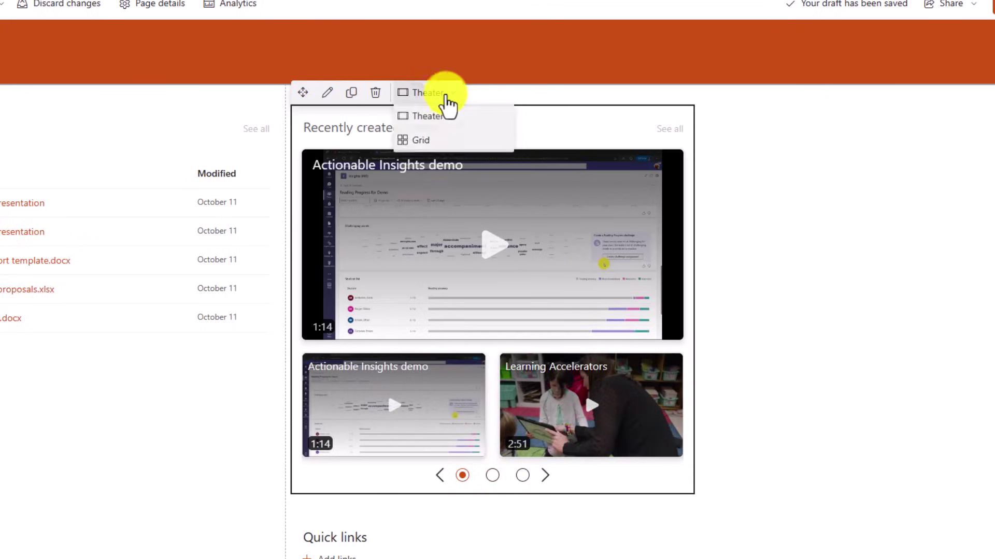
left_click(424, 141)
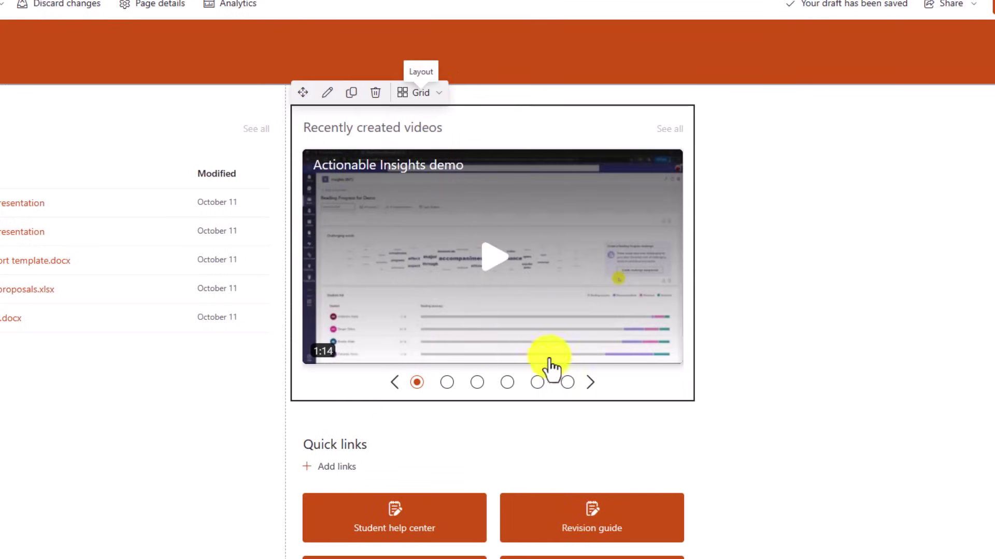
left_click(591, 386)
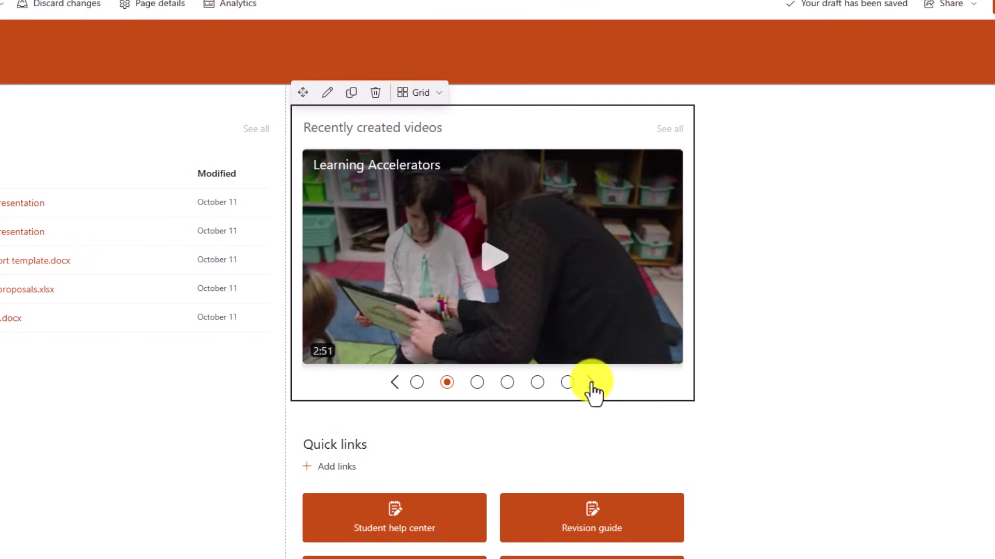
left_click(591, 386)
left_click(591, 386)
left_click(591, 386)
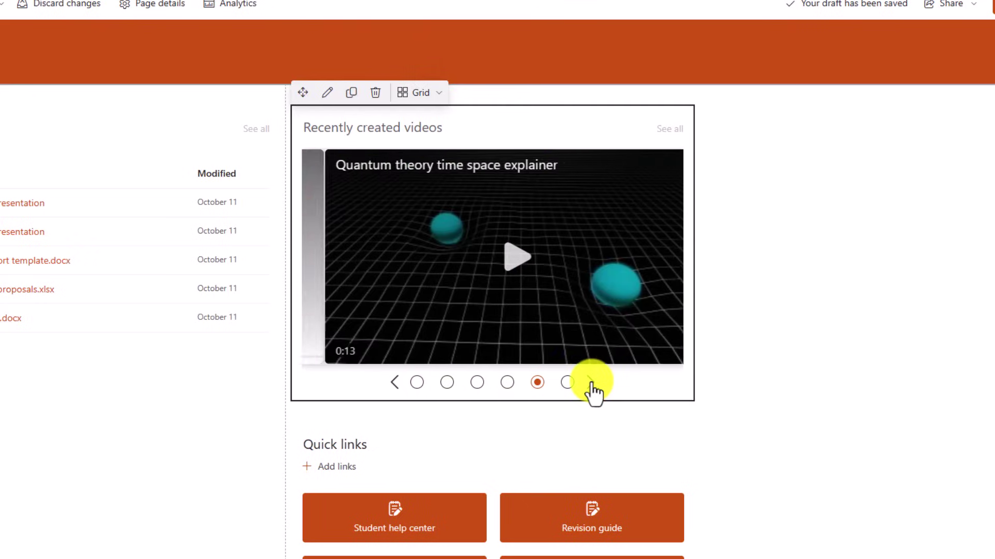
left_click(591, 386)
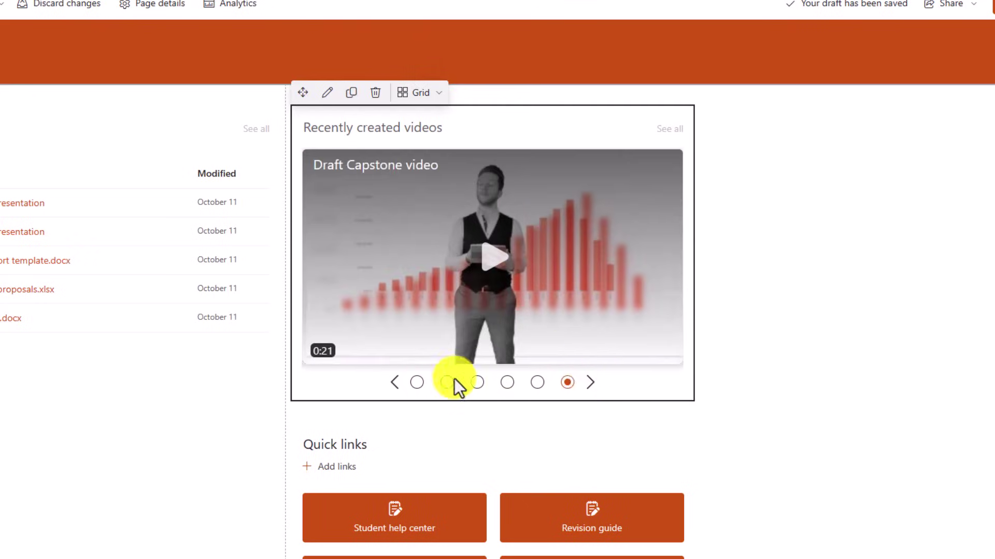
left_click(394, 382)
left_click(431, 101)
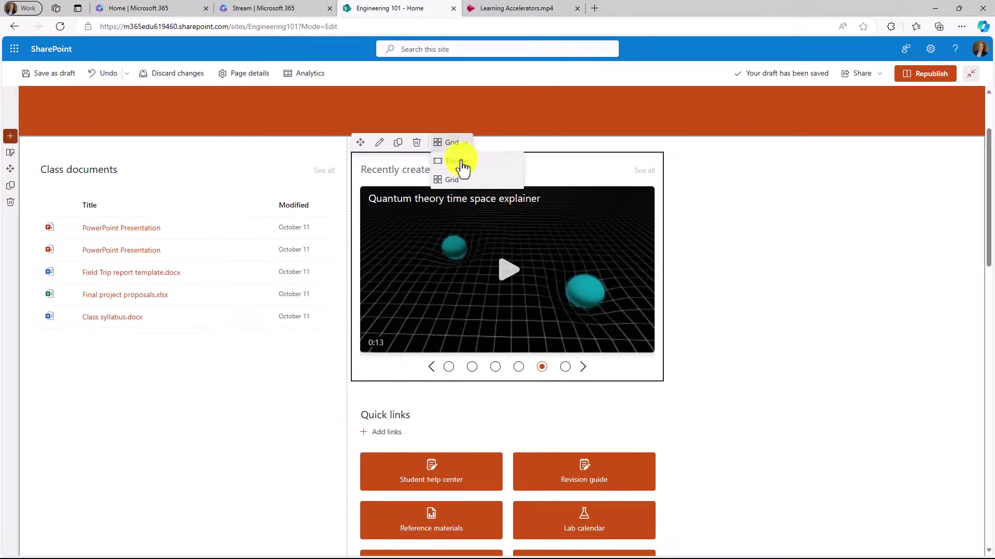
Return the web part to Theater layout and republish the Engineering 101 home page
left_click(438, 130)
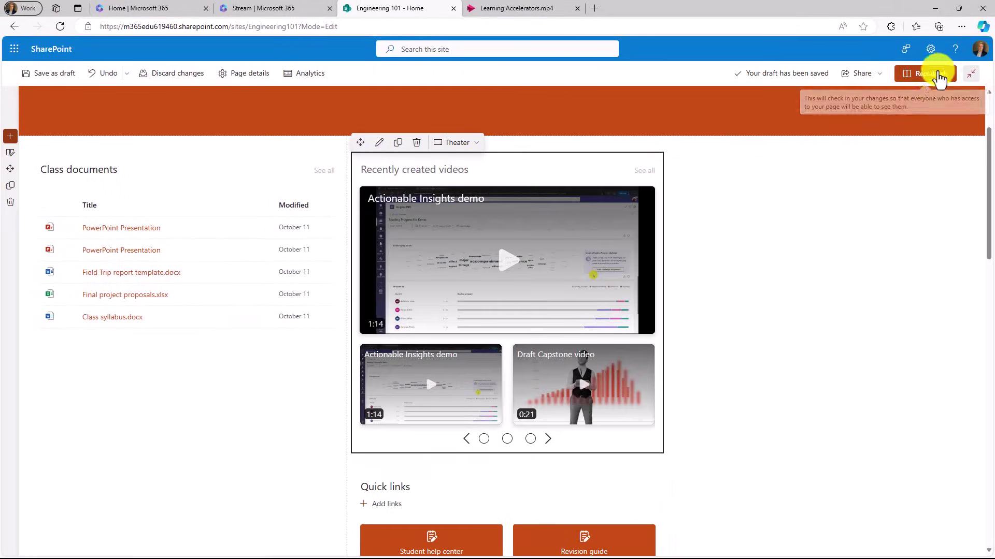
left_click(927, 78)
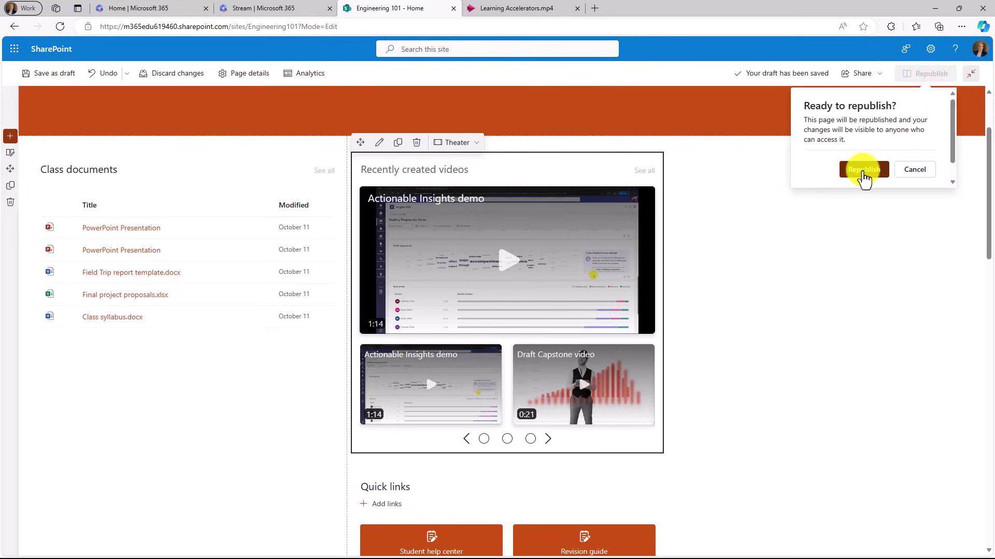
left_click(862, 170)
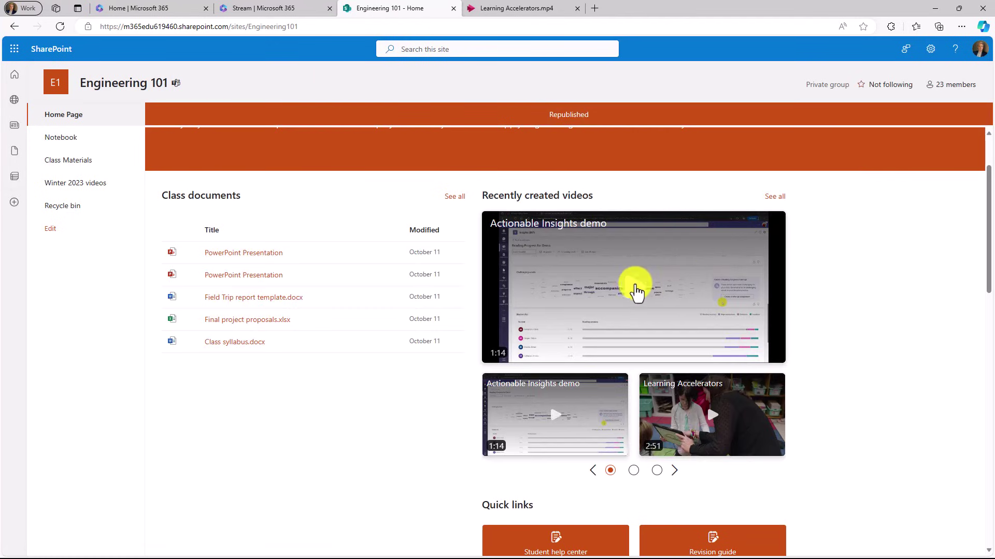
On the live page, play Actionable Insights demo, then the Quantum theory time space explainer
left_click(633, 289)
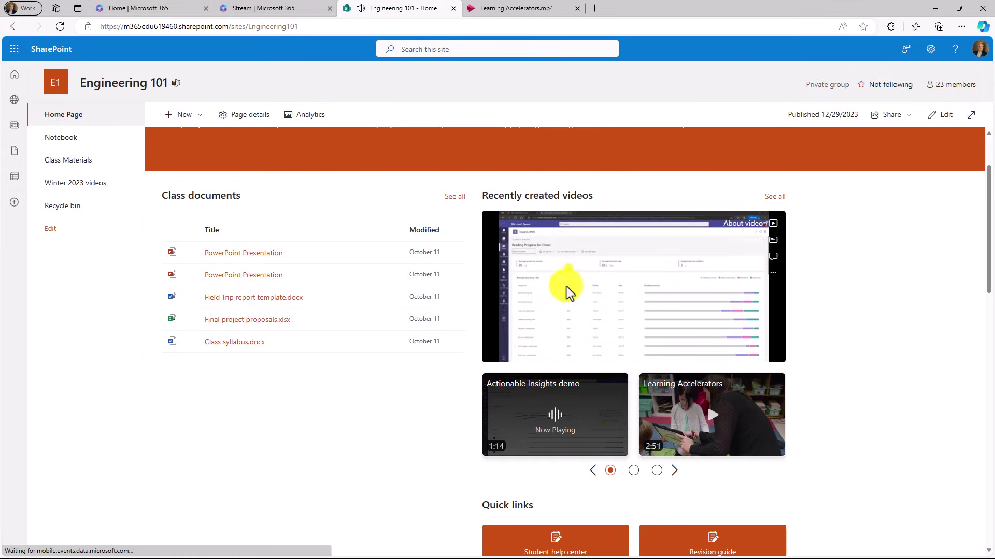
mouse_move(517, 350)
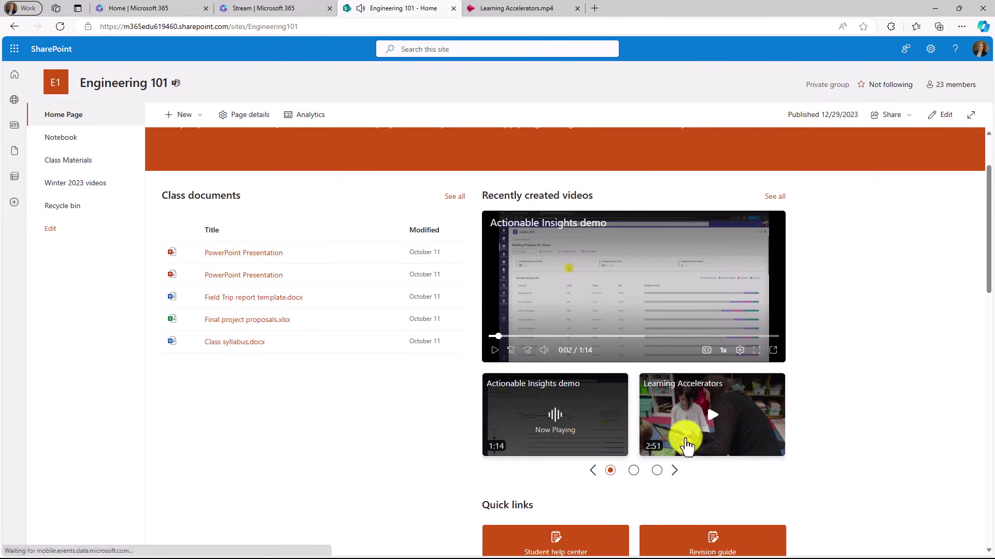
left_click(673, 472)
left_click(674, 471)
left_click(673, 471)
left_click(673, 471)
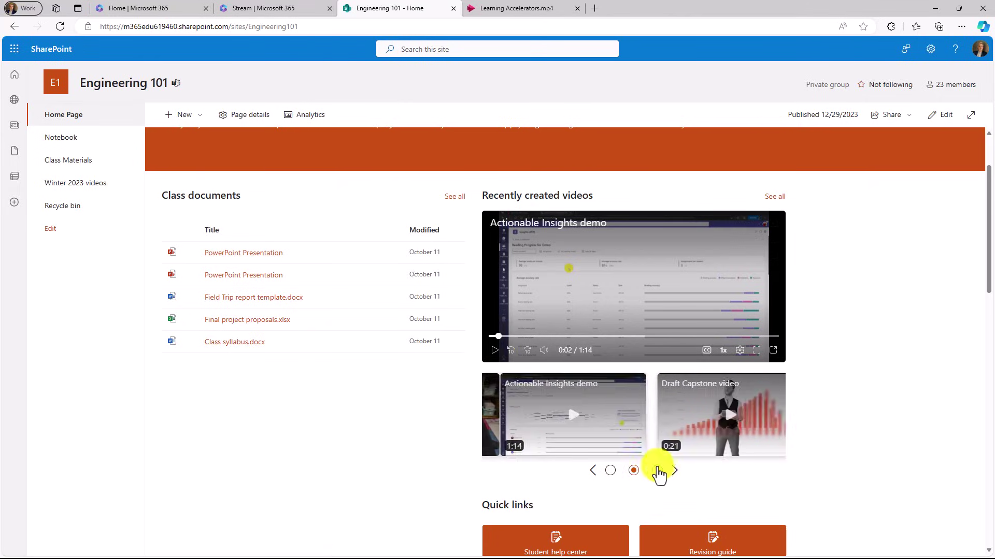
left_click(673, 472)
left_click(571, 417)
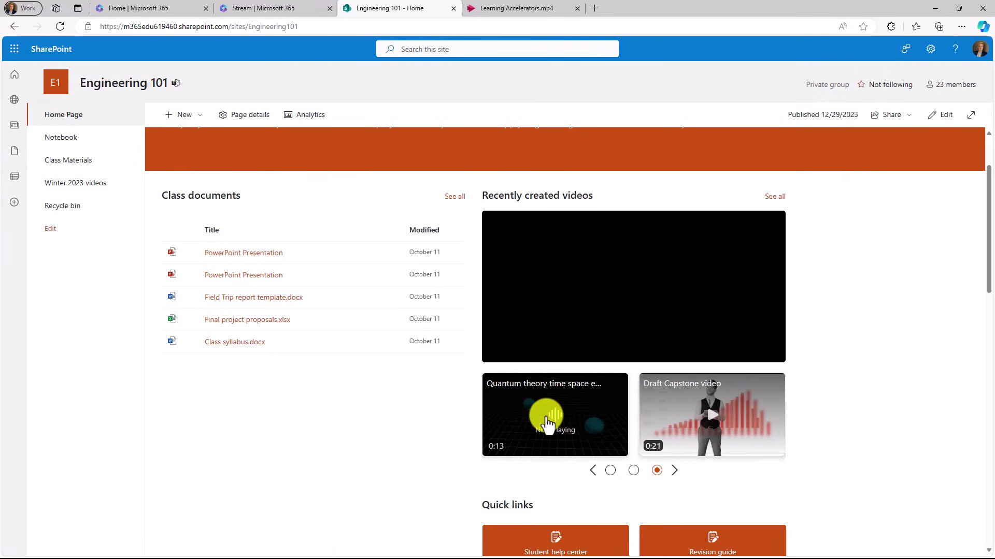